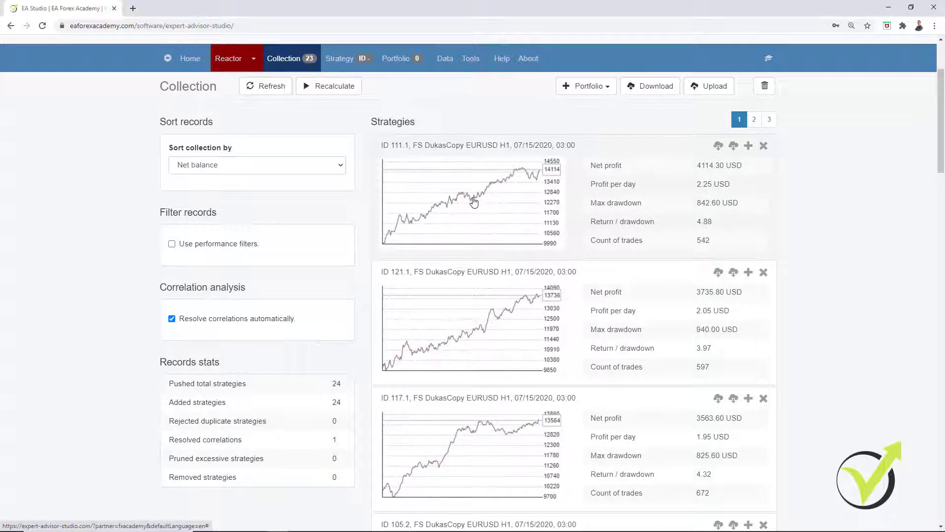
# Open strategy ID 111.1 from the collection and set its entry lots to 1
pyautogui.click(474, 201)
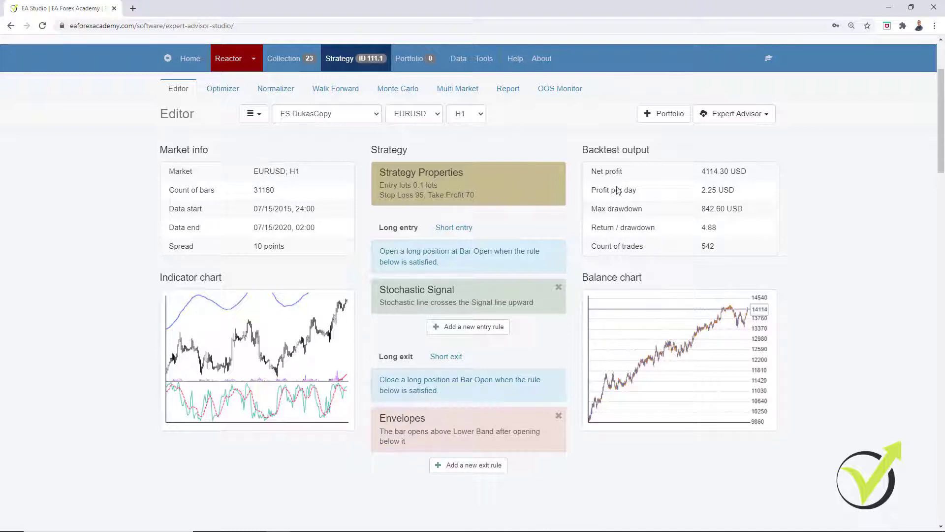
pyautogui.click(433, 186)
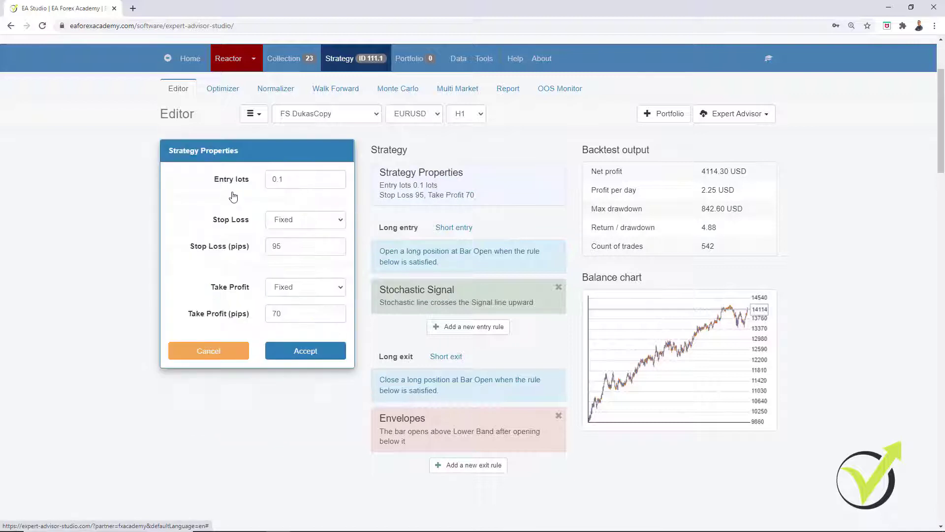
pyautogui.write('1')
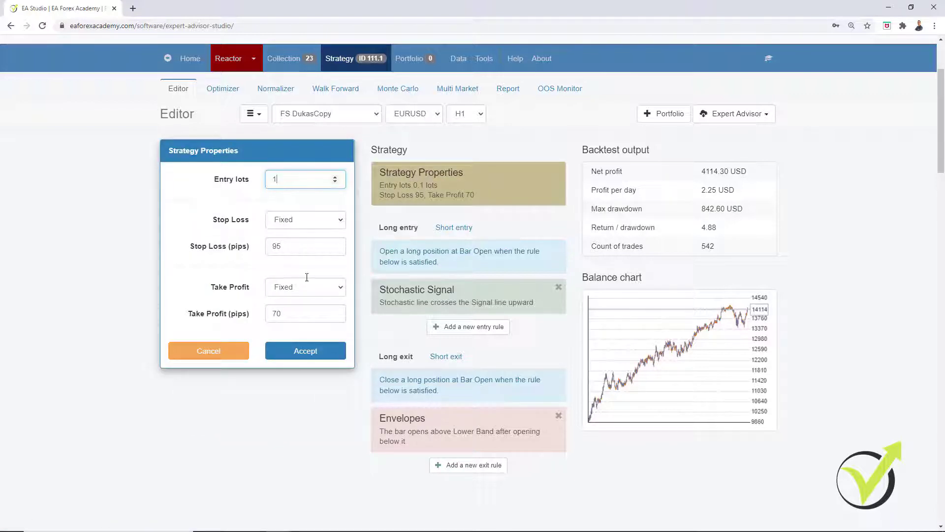
pyautogui.click(317, 352)
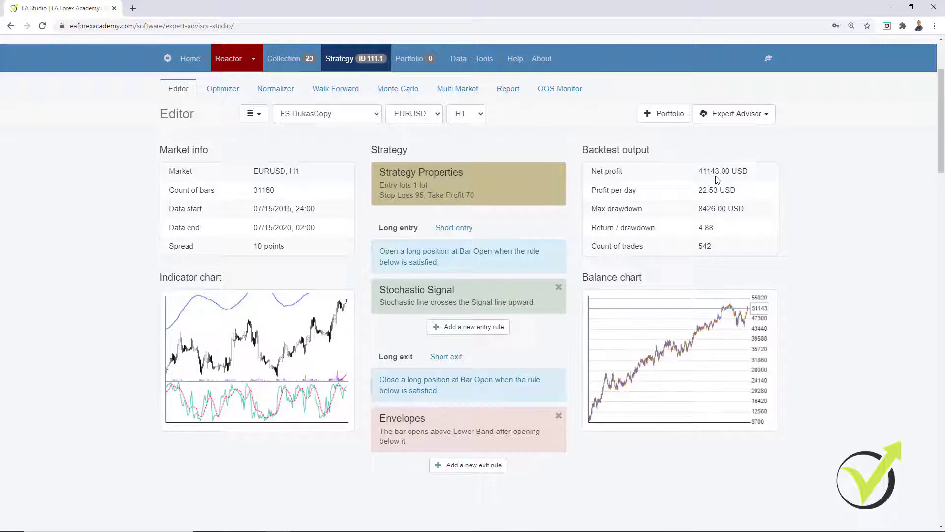
# Set the strategy's entry lots back to 0.1 in its Strategy Properties
pyautogui.click(481, 176)
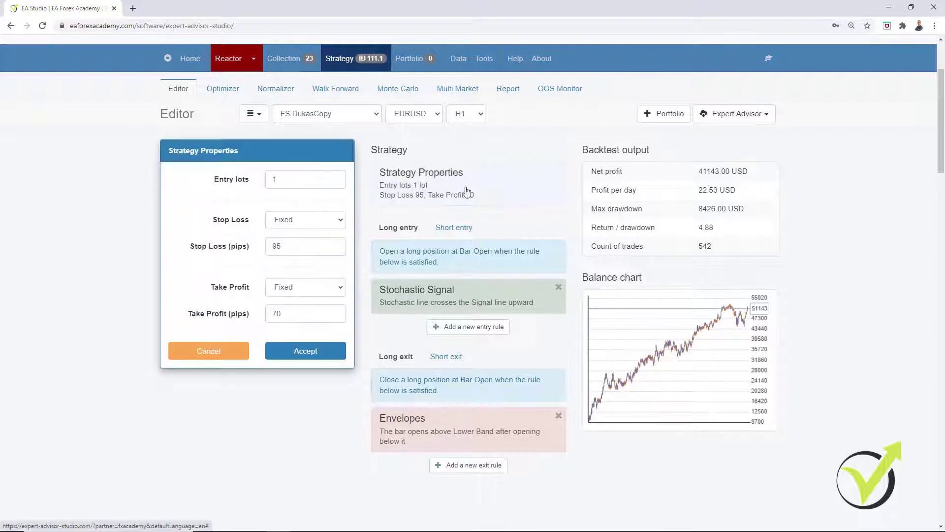
pyautogui.click(273, 179)
pyautogui.write('0.')
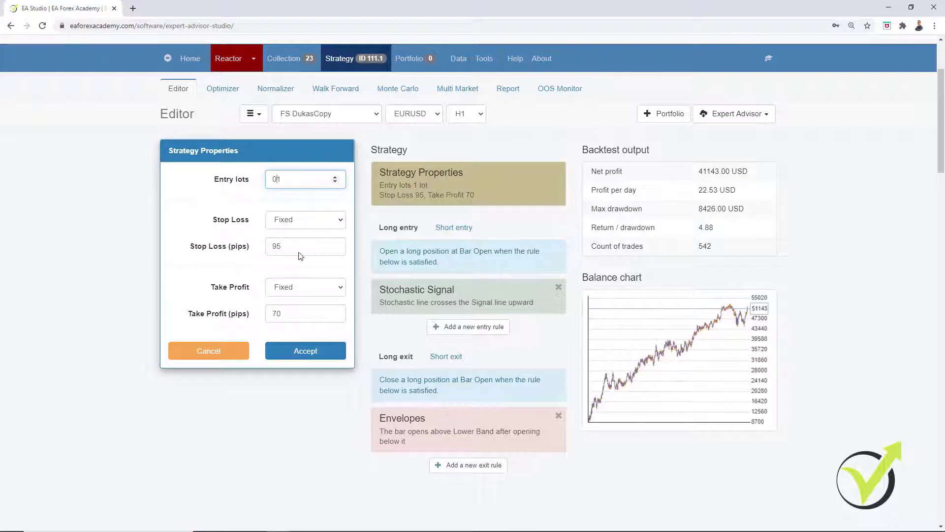
pyautogui.click(325, 355)
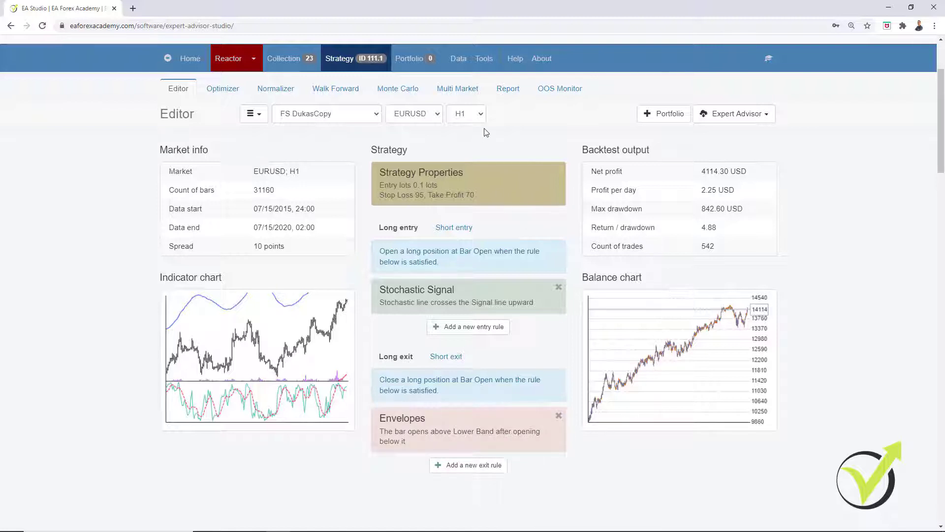
# Review the strategy's backtest report, including the statistics, trade journal and balance chart
pyautogui.click(502, 90)
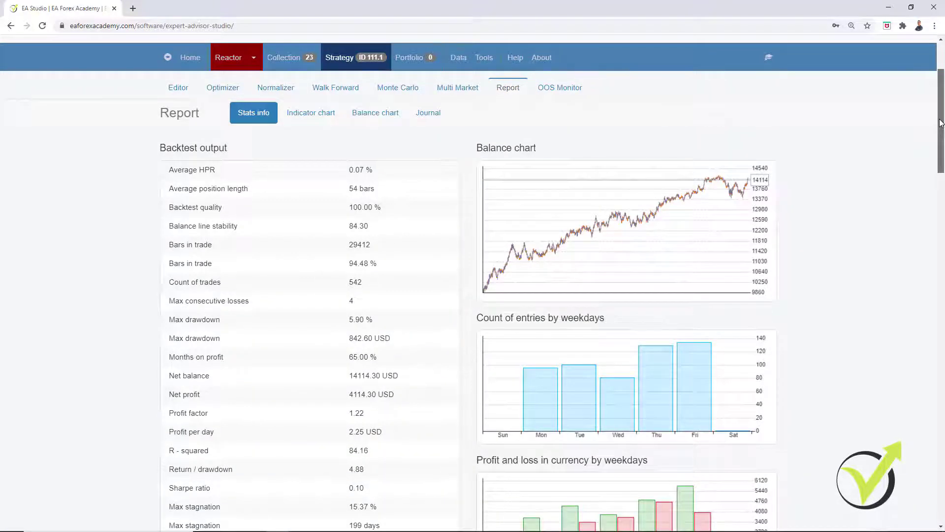
pyautogui.moveTo(940, 123)
pyautogui.mouseDown()
pyautogui.moveTo(940, 242)
pyautogui.moveTo(935, 123)
pyautogui.mouseUp()
pyautogui.scroll(-4, 499, 84)
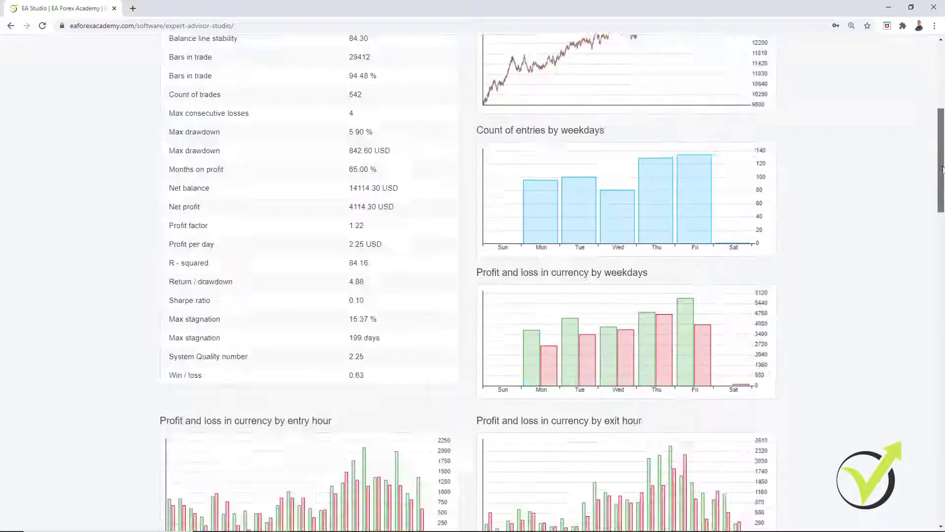
pyautogui.scroll(4, 500, 84)
pyautogui.scroll(2, 436, 128)
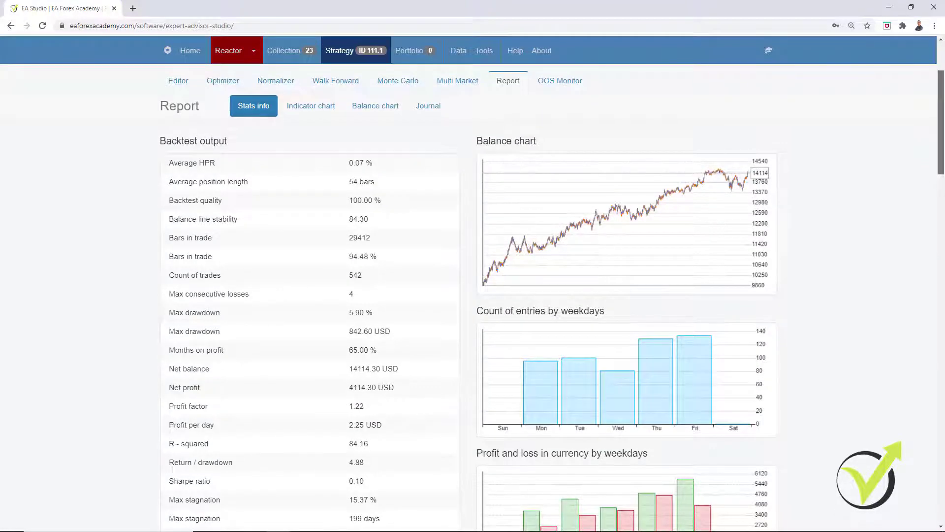
pyautogui.click(436, 127)
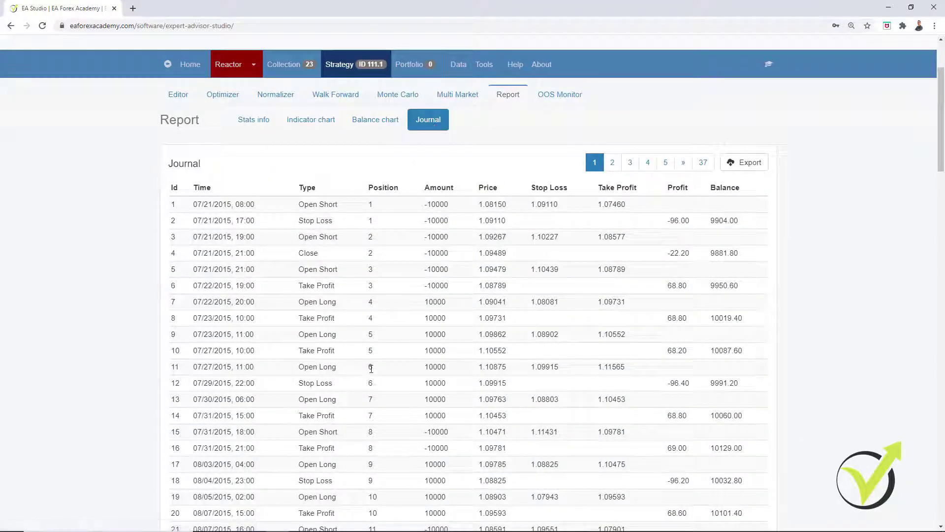
pyautogui.click(384, 127)
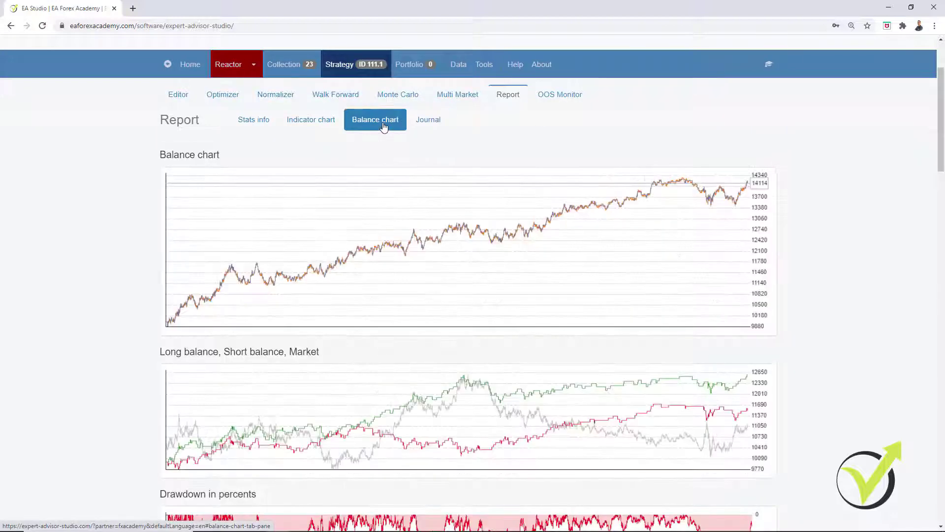
# Inspect the trades on the report's indicator chart and compare them with the strategy's entry and exit rules in the editor
pyautogui.click(321, 130)
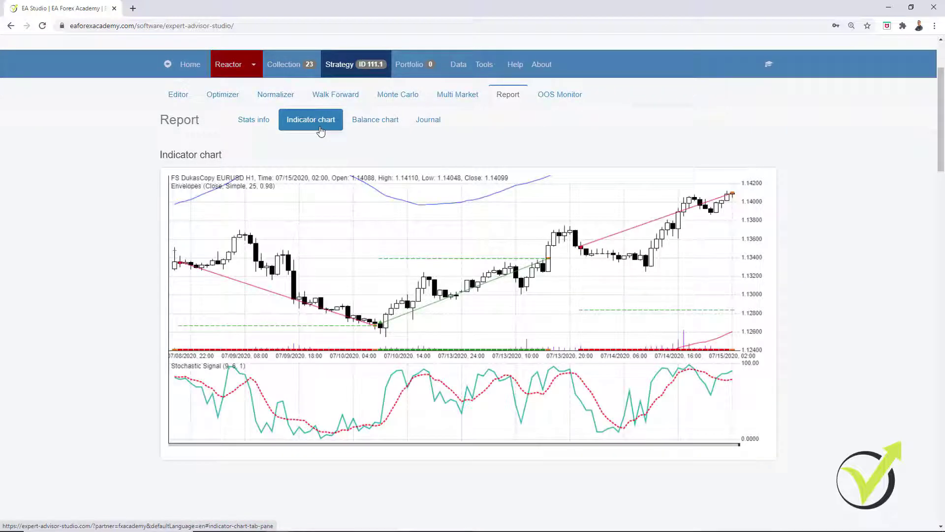
pyautogui.moveTo(346, 285)
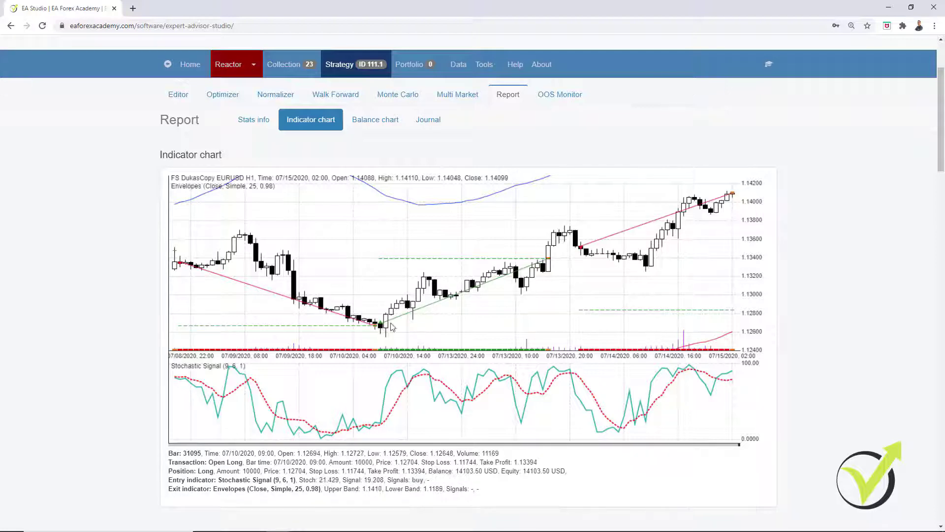
pyautogui.click(180, 99)
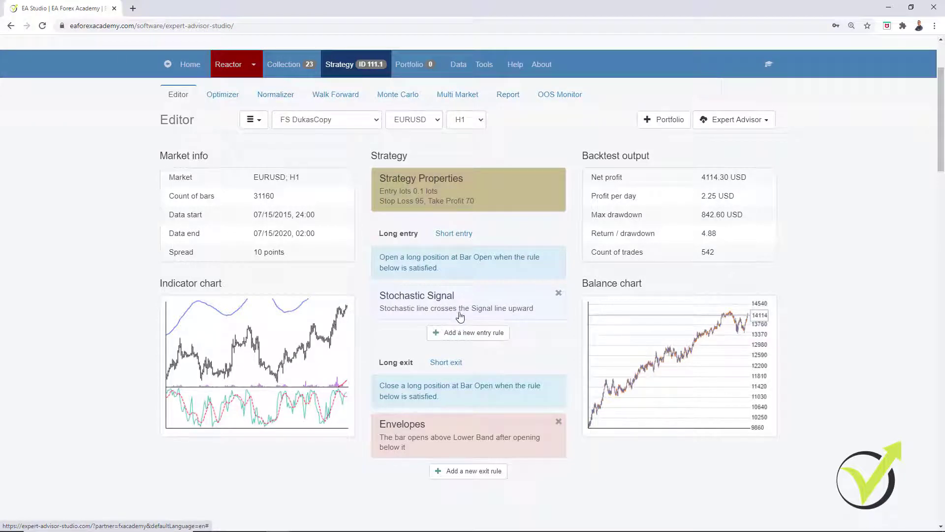
# Examine earlier trades on the report's indicator chart, going back through July and June 2020
pyautogui.click(507, 96)
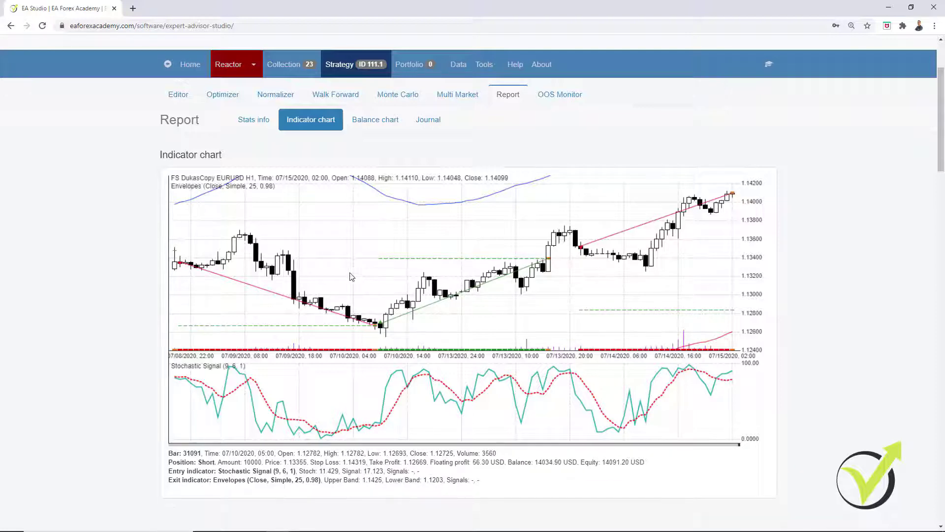
pyautogui.scroll(5, 348, 275)
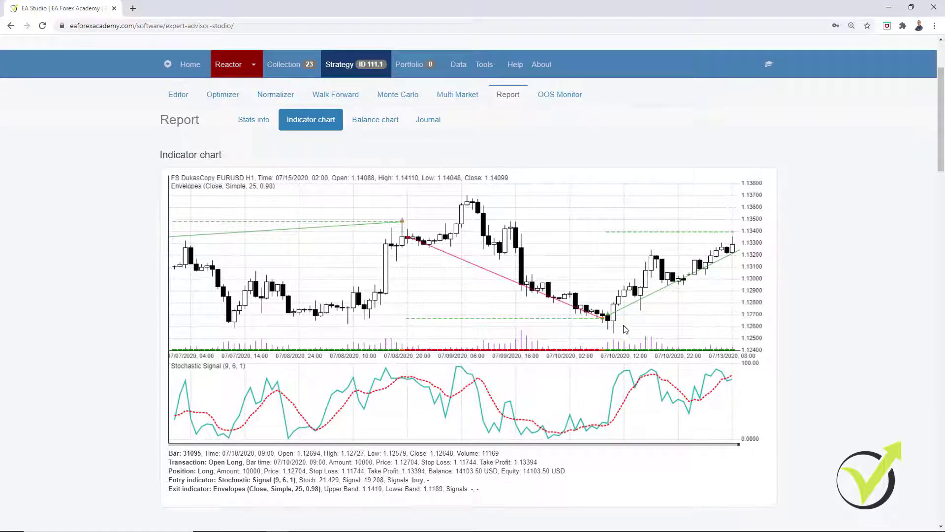
pyautogui.scroll(6, 461, 324)
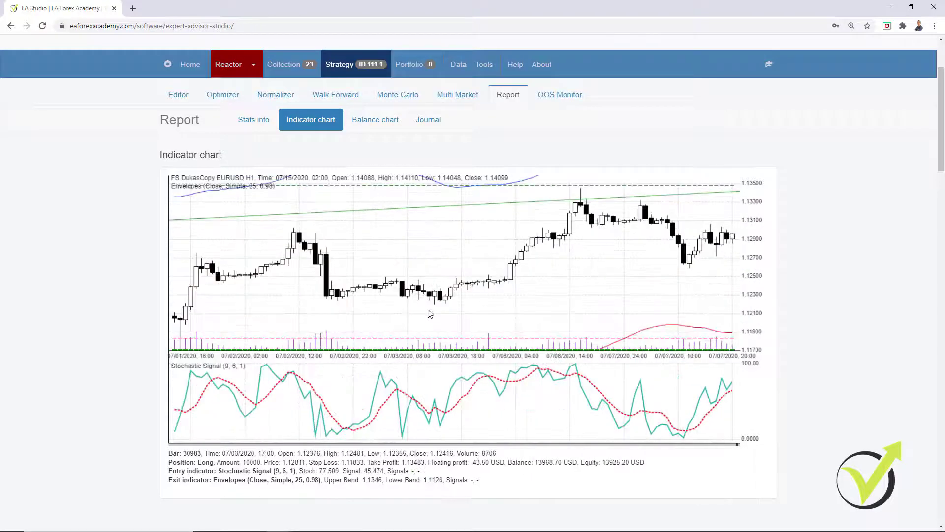
pyautogui.scroll(10, 430, 314)
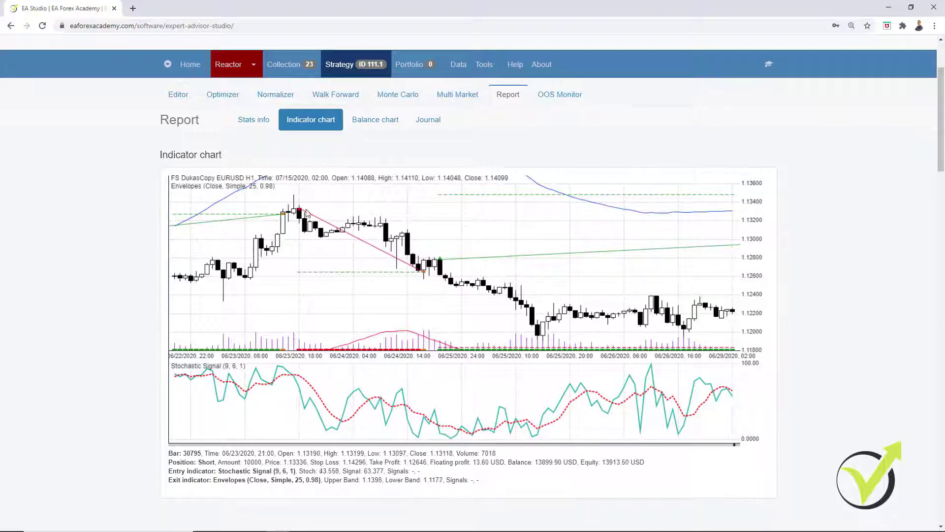
pyautogui.moveTo(306, 302); pyautogui.dragTo(605, 309)
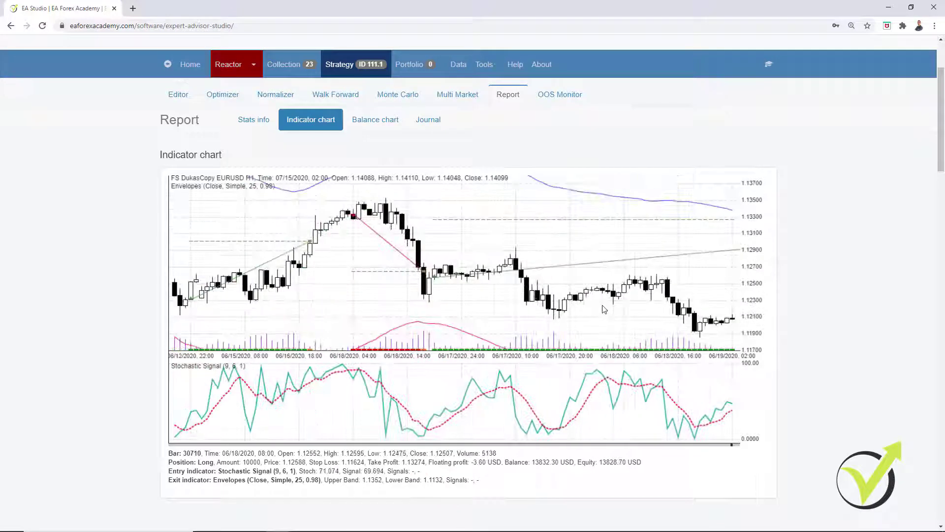
pyautogui.moveTo(385, 275); pyautogui.dragTo(620, 313)
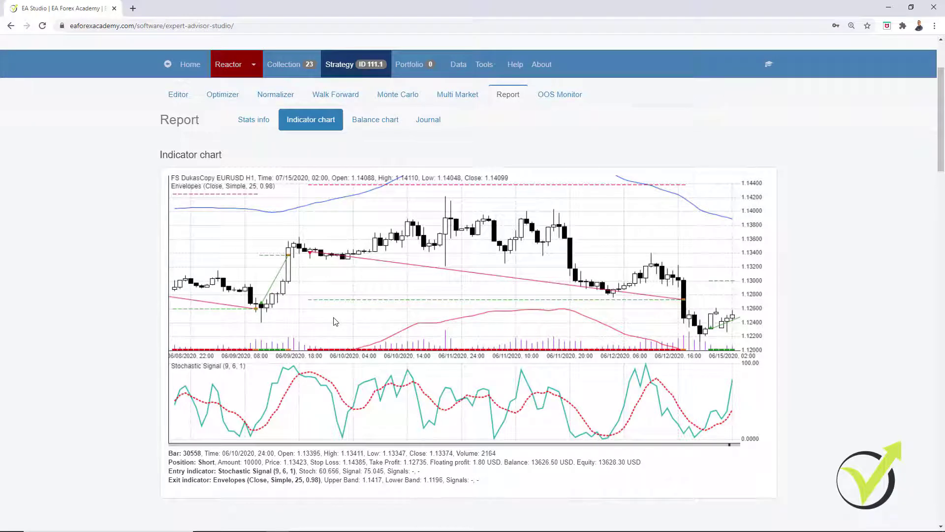
pyautogui.moveTo(313, 310); pyautogui.dragTo(560, 332)
pyautogui.scroll(-3, 557, 332)
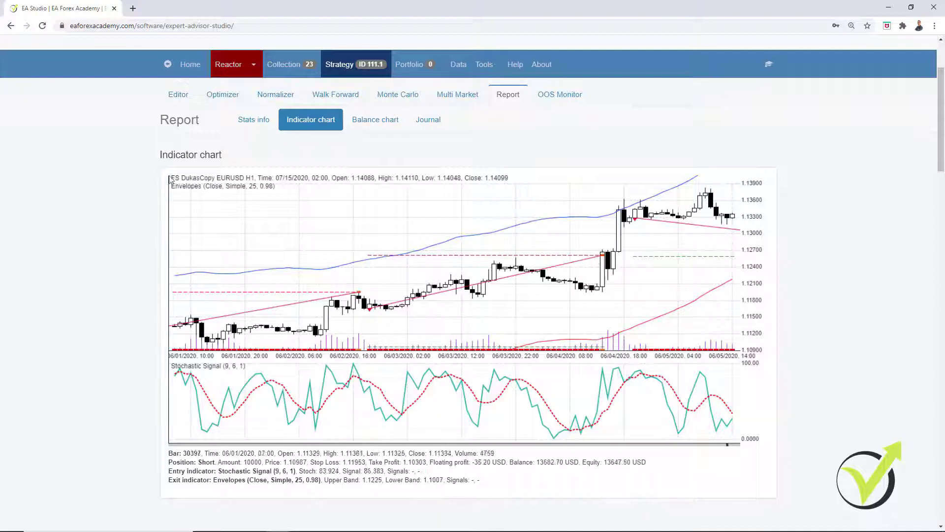
# Read through the first page of the report's trade journal, checking each position's profit and the balance
pyautogui.click(428, 124)
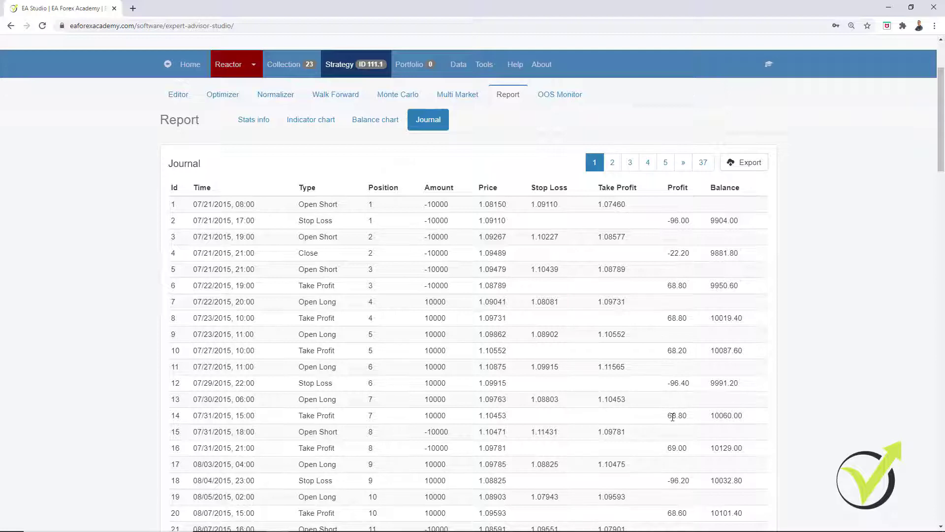
pyautogui.scroll(-2, 673, 417)
pyautogui.scroll(2, 672, 415)
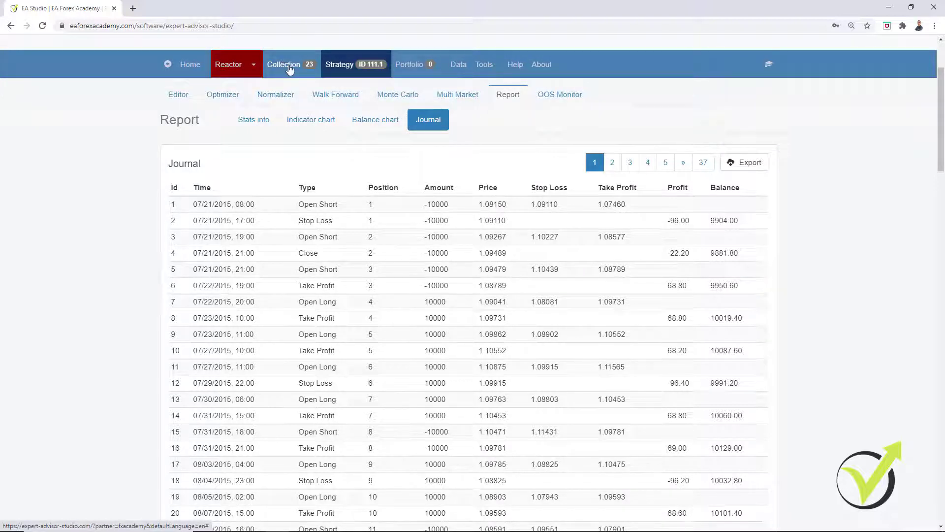
pyautogui.scroll(-2, 709, 332)
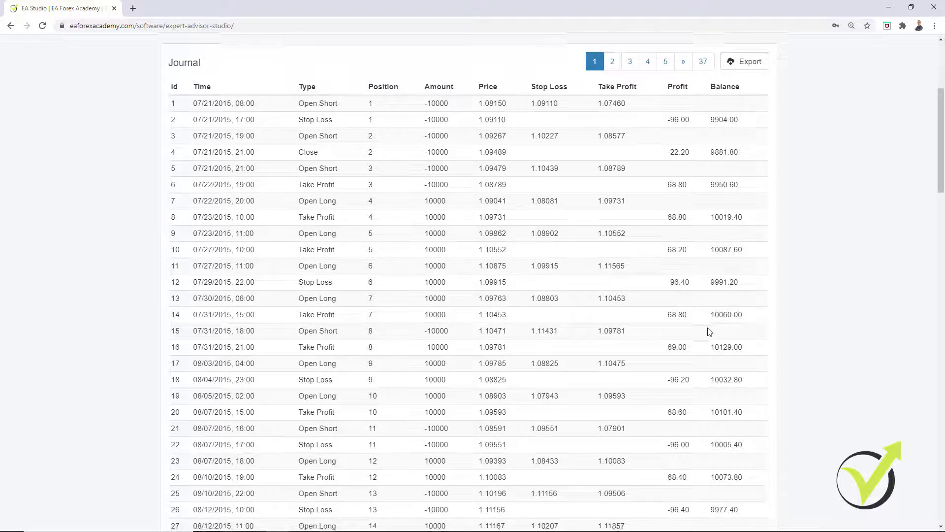
pyautogui.scroll(-2, 709, 332)
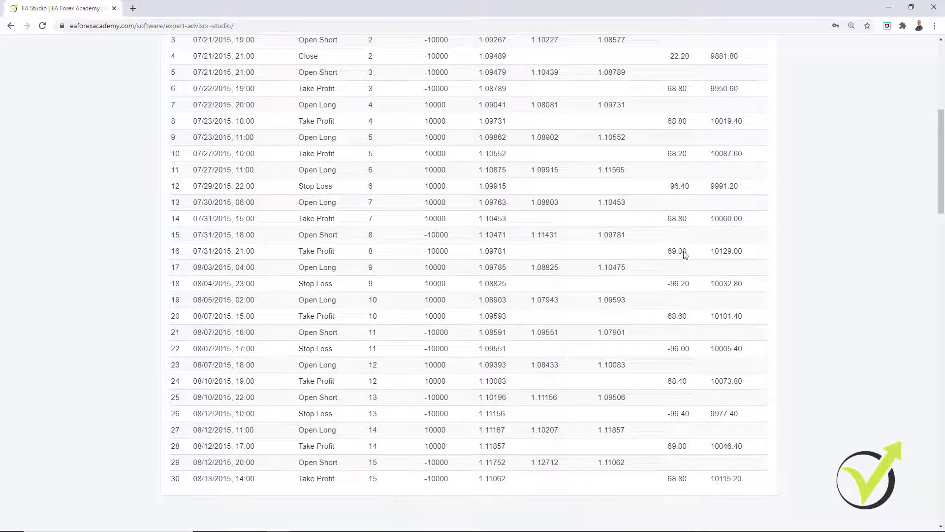
pyautogui.scroll(2, 686, 444)
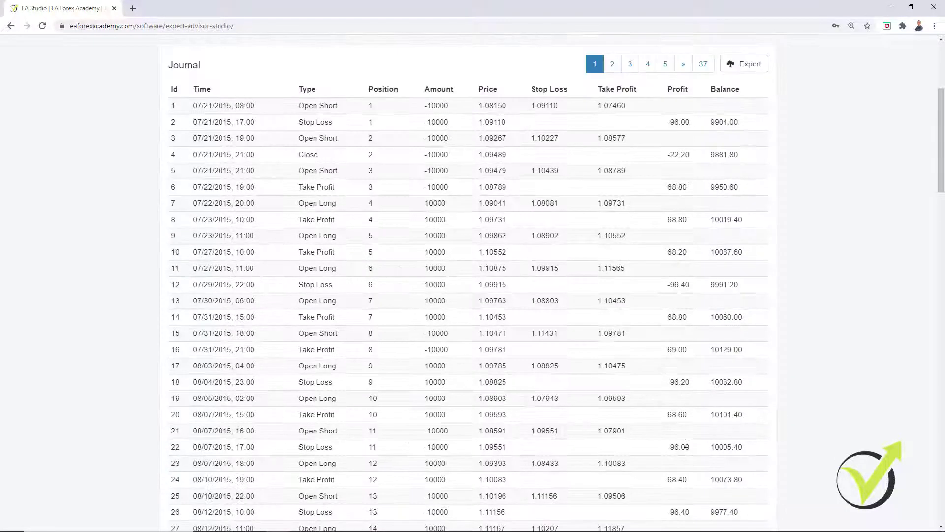
pyautogui.scroll(2, 686, 440)
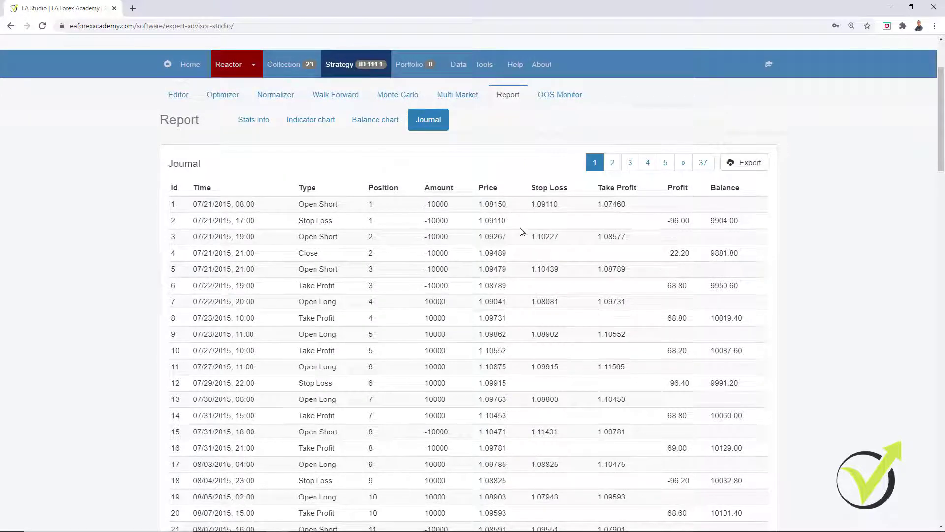
# Export the strategy from the editor as an Expert Advisor for both MT4 and MT5
pyautogui.click(179, 94)
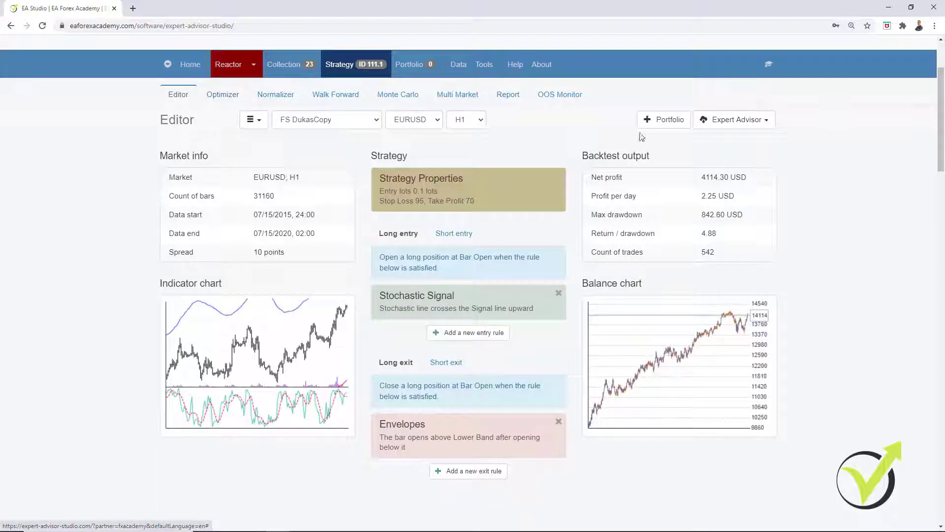
pyautogui.click(759, 121)
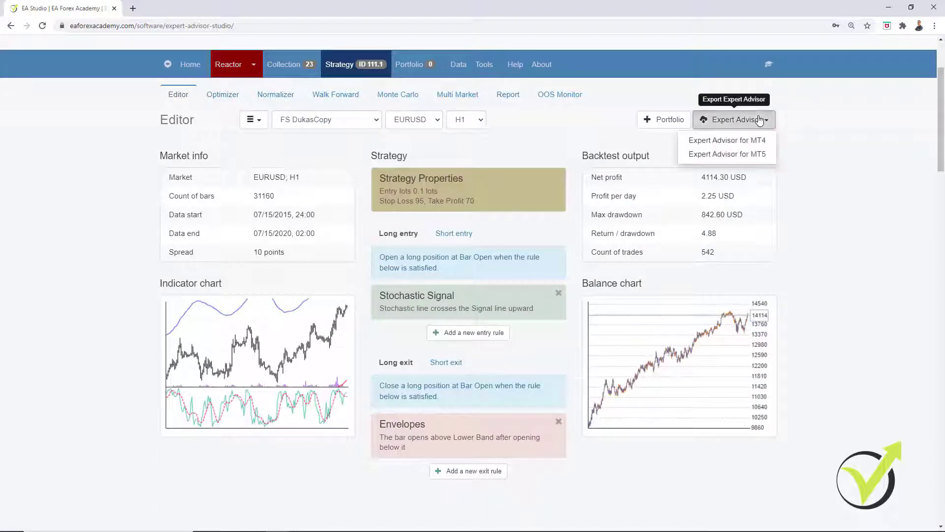
pyautogui.click(756, 141)
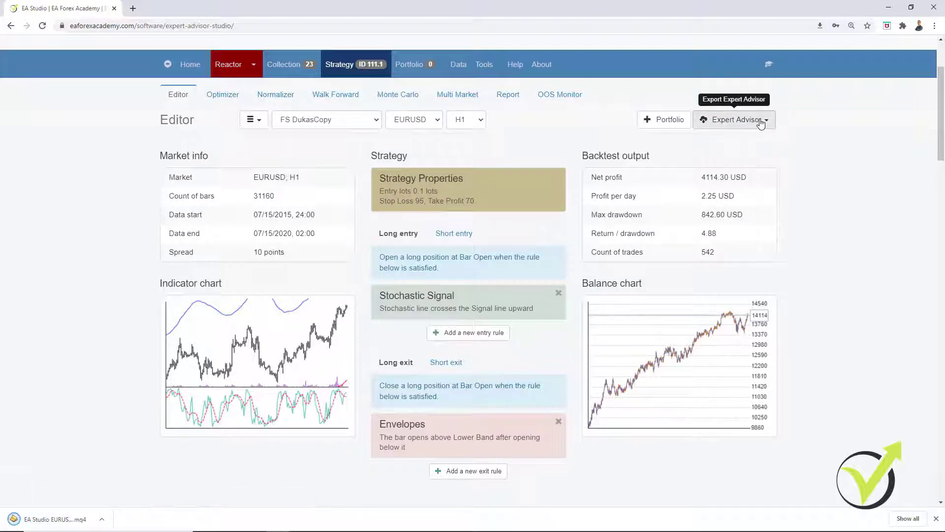
pyautogui.click(765, 121)
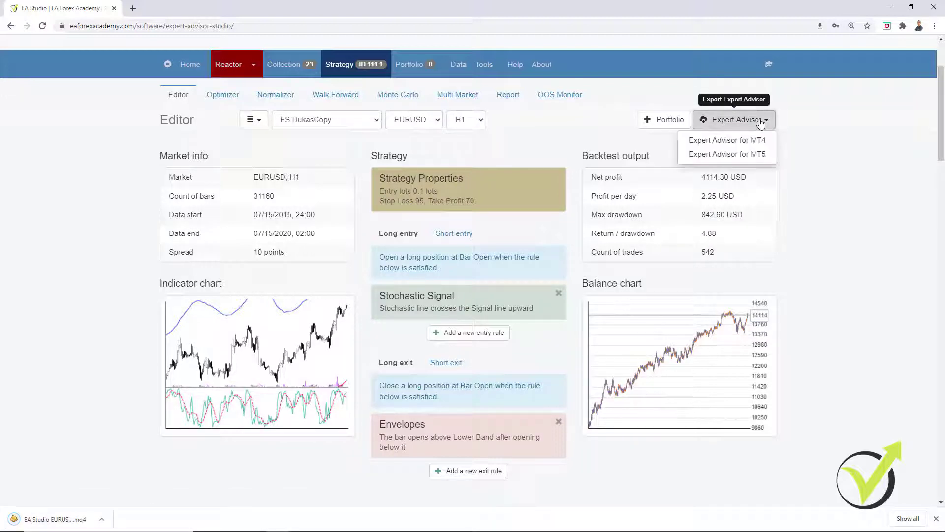
pyautogui.click(754, 154)
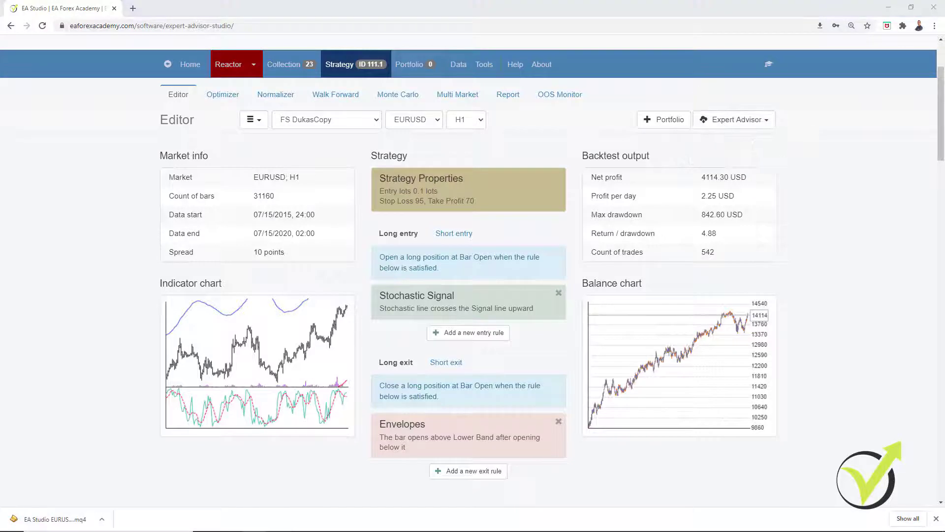
# Switch to the Dukascopy MetaTrader 4 terminal
pyautogui.moveTo(138, 529)
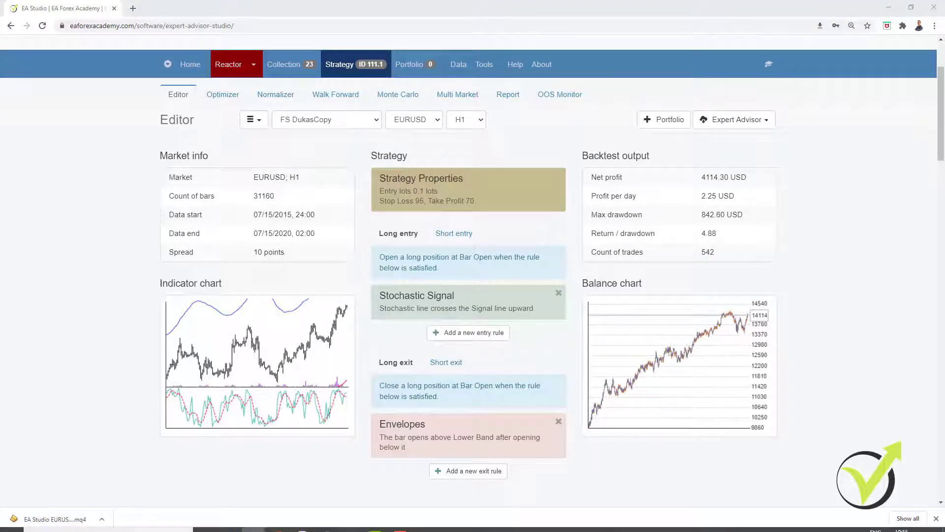
pyautogui.click(351, 523)
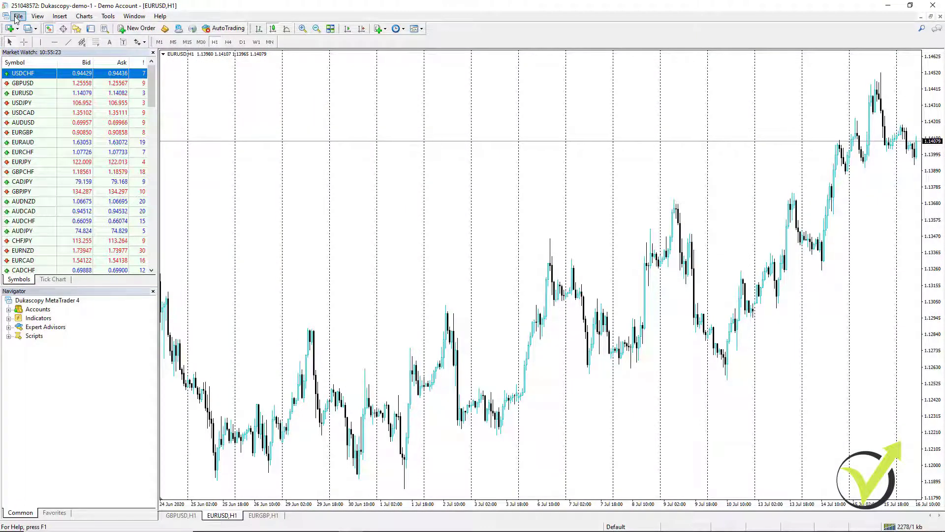
# Paste the copied EA Studio EURUSD H1 86092964 file into the MQL4 Experts folder of the terminal's data folder
pyautogui.click(17, 16)
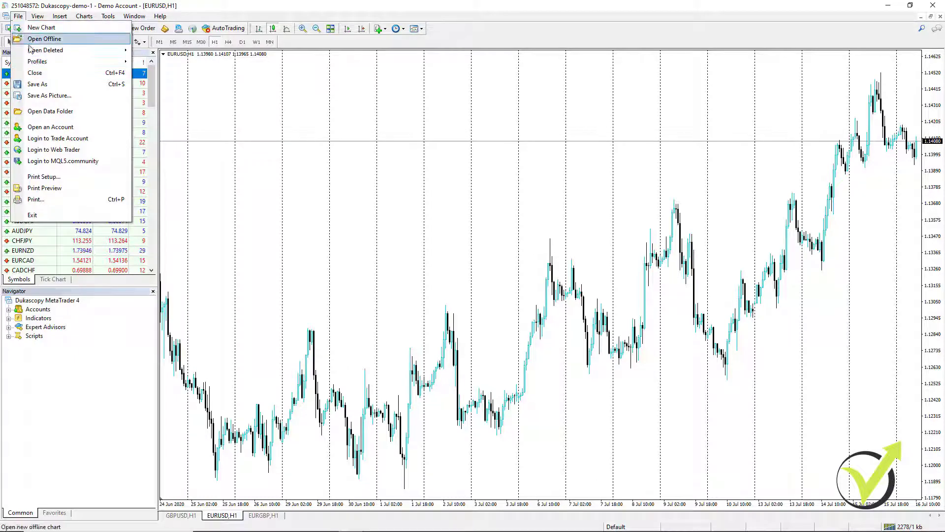
pyautogui.click(54, 111)
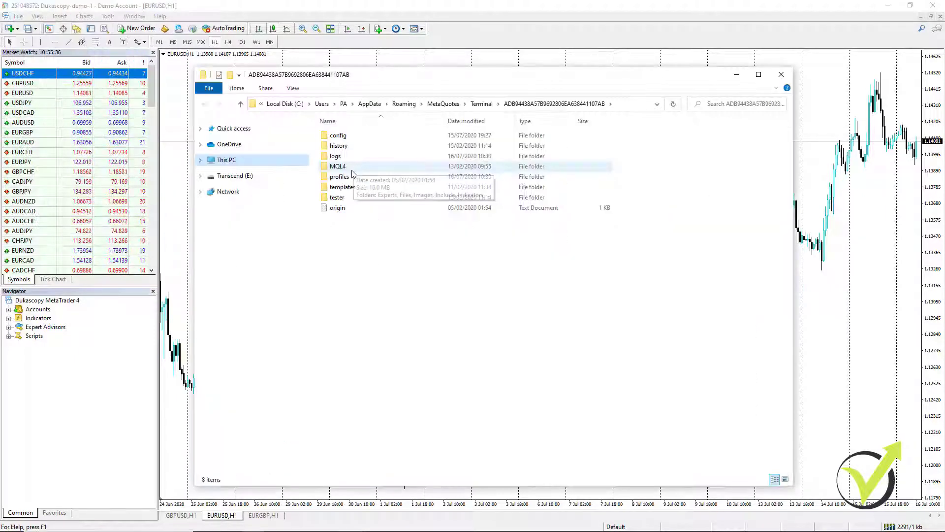
pyautogui.doubleClick(352, 167)
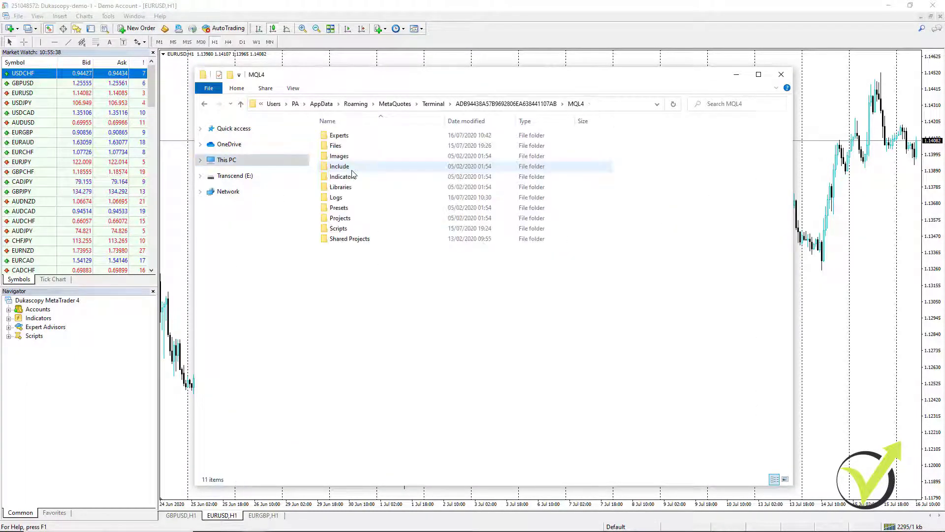
pyautogui.doubleClick(338, 139)
pyautogui.rightClick(381, 218)
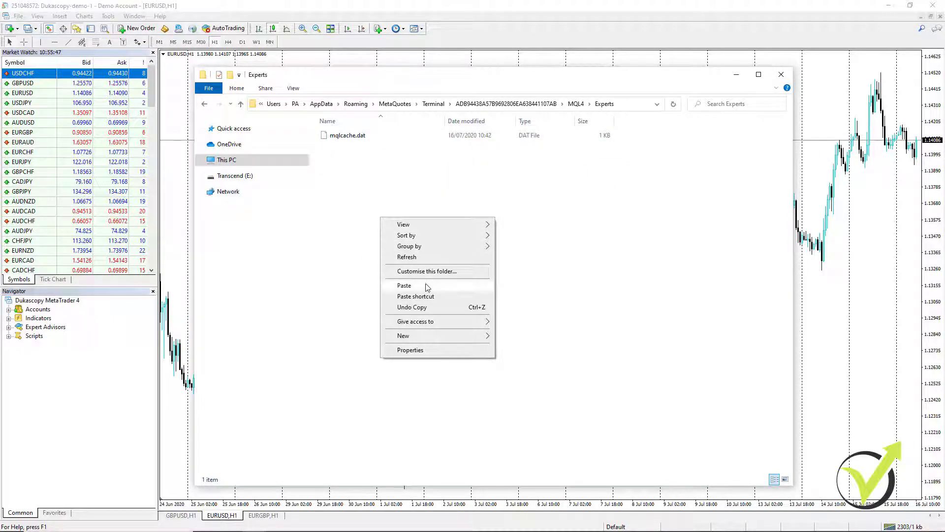
pyautogui.click(427, 286)
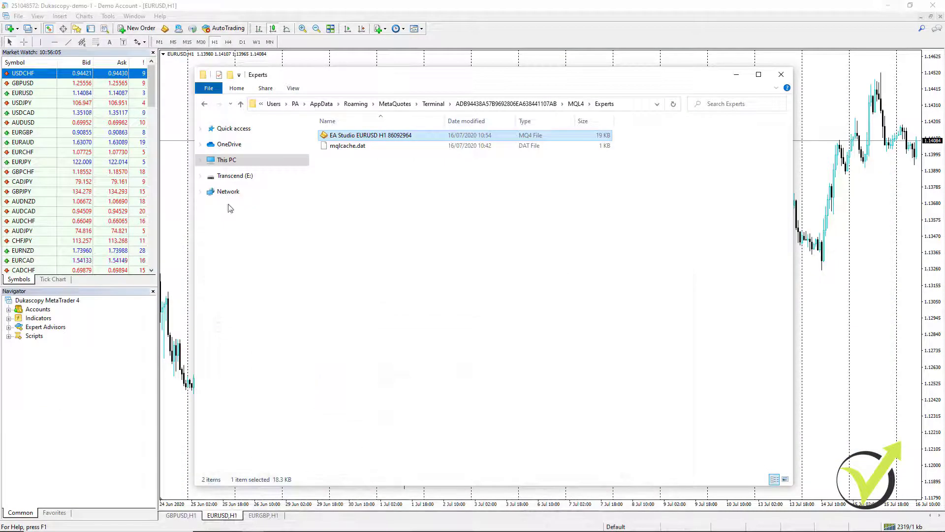
# Refresh the terminal's Expert Advisors list, expand it and select EA Studio EURUSD H1 86092964
pyautogui.rightClick(51, 329)
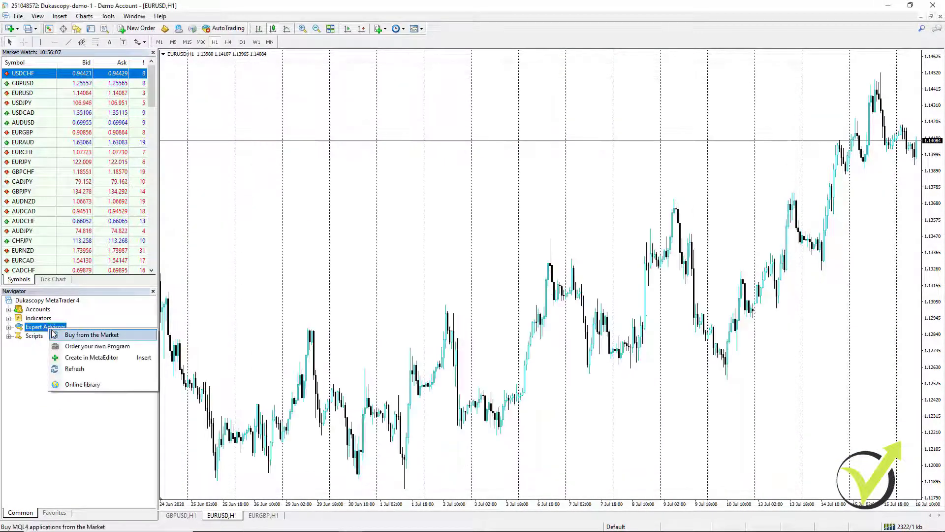
pyautogui.click(71, 370)
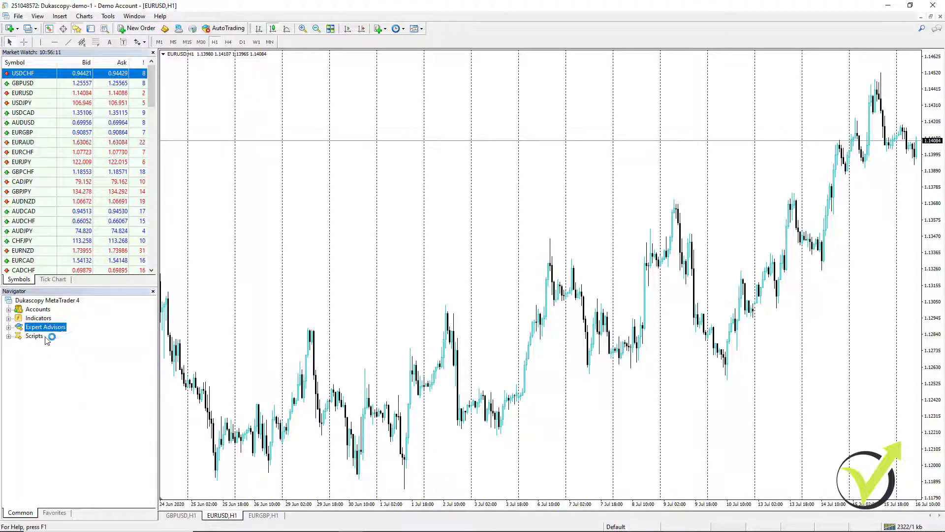
pyautogui.click(8, 328)
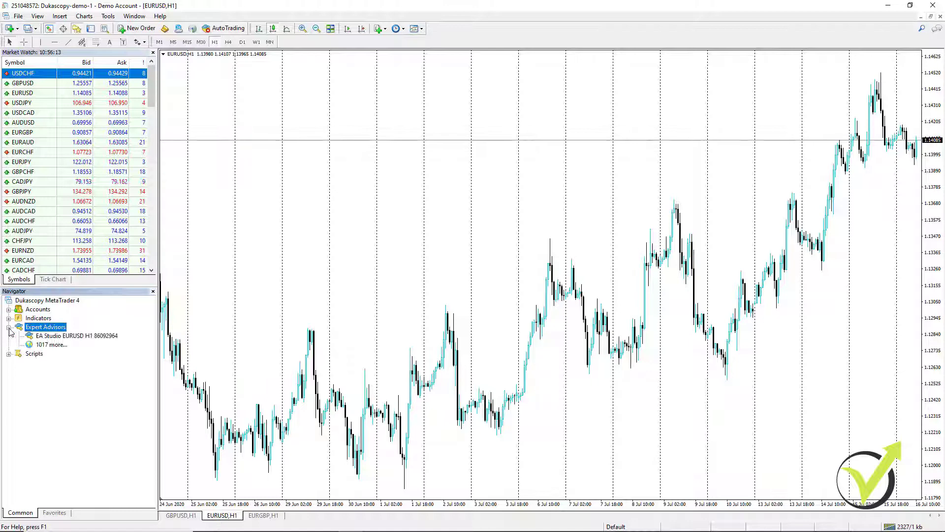
pyautogui.click(48, 336)
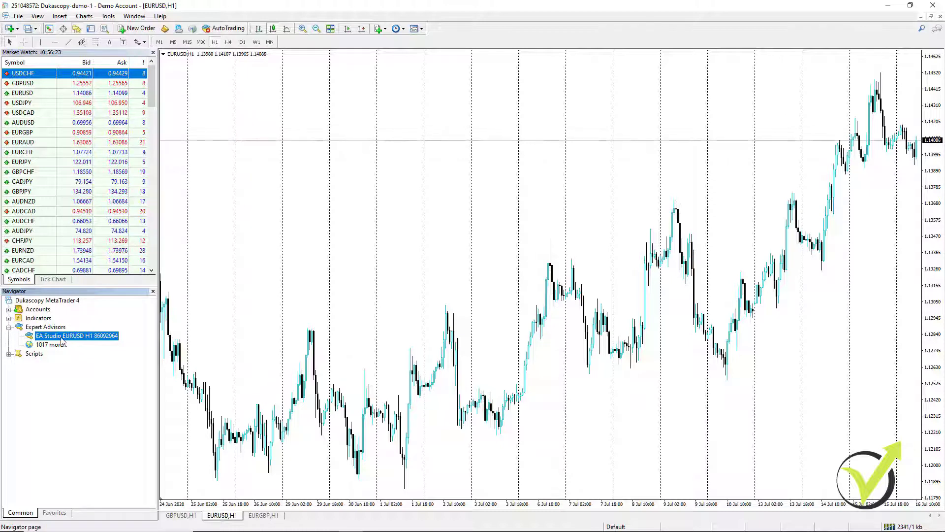
# Toggle AutoTrading and attach EA Studio EURUSD H1 86092964 to the EURUSD H1 chart
pyautogui.click(227, 29)
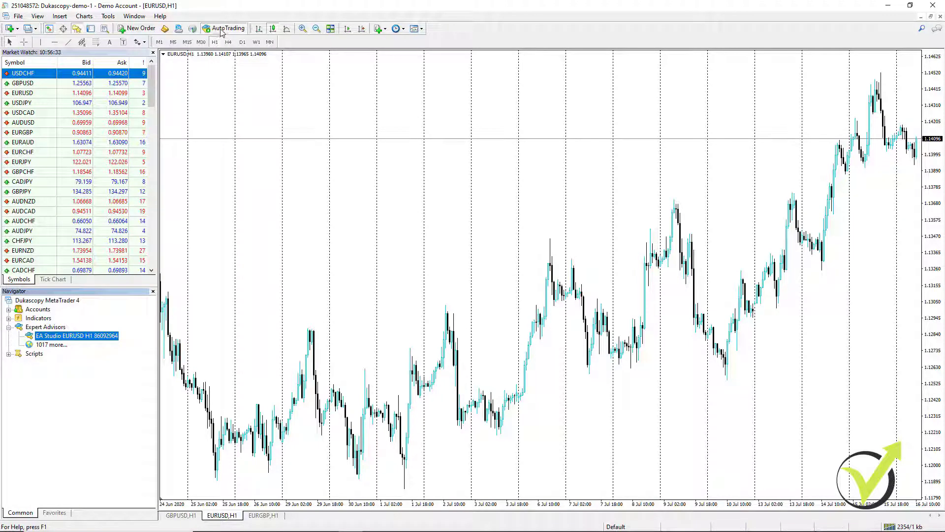
pyautogui.click(222, 29)
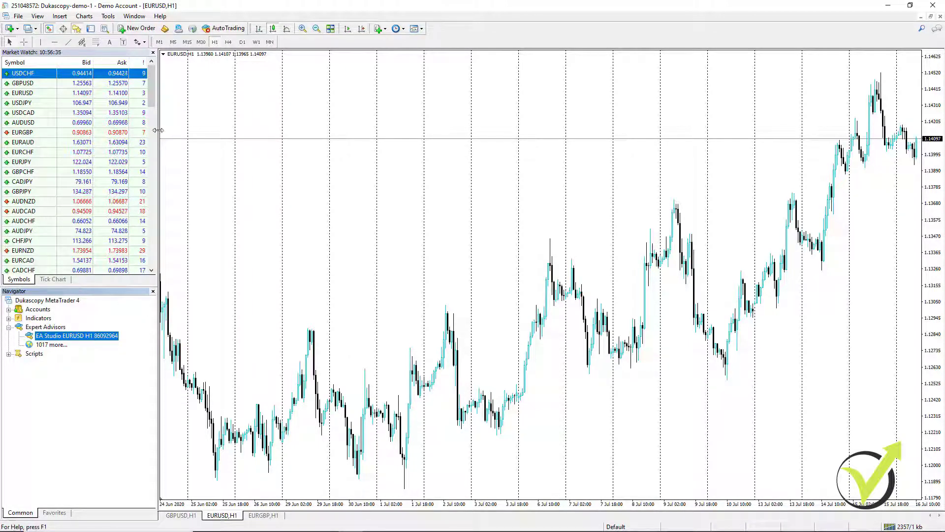
pyautogui.moveTo(95, 338); pyautogui.dragTo(392, 173)
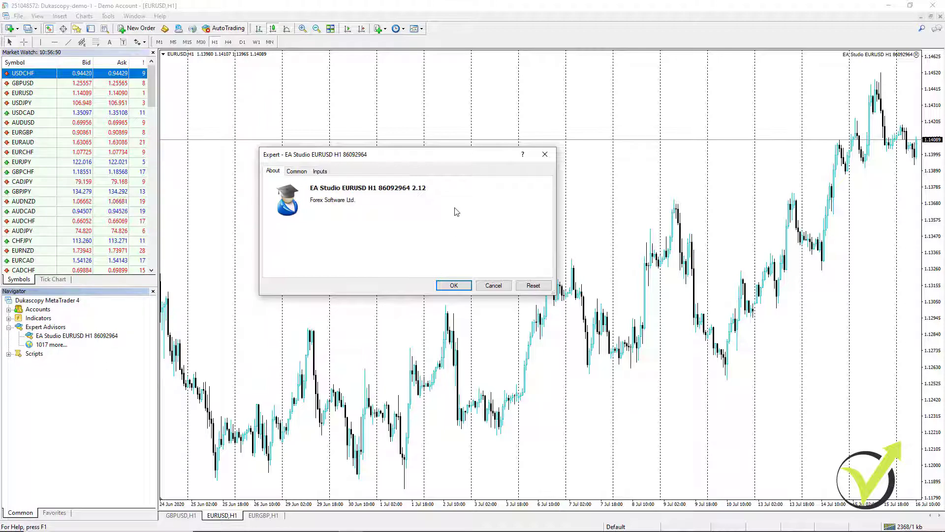
# Set the expert's Entry lots to 0.5, check the remaining inputs down to the Magic Number and accept the settings
pyautogui.click(320, 171)
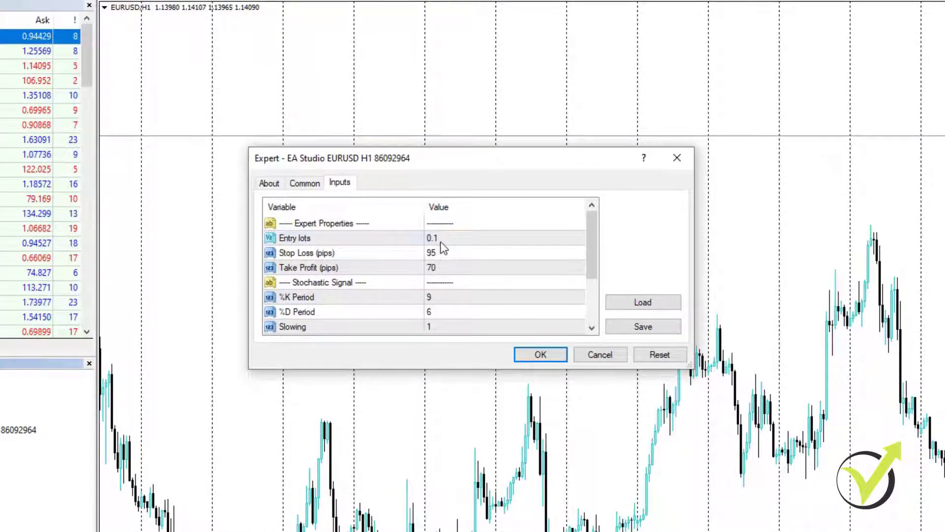
pyautogui.doubleClick(441, 240)
pyautogui.click(451, 238)
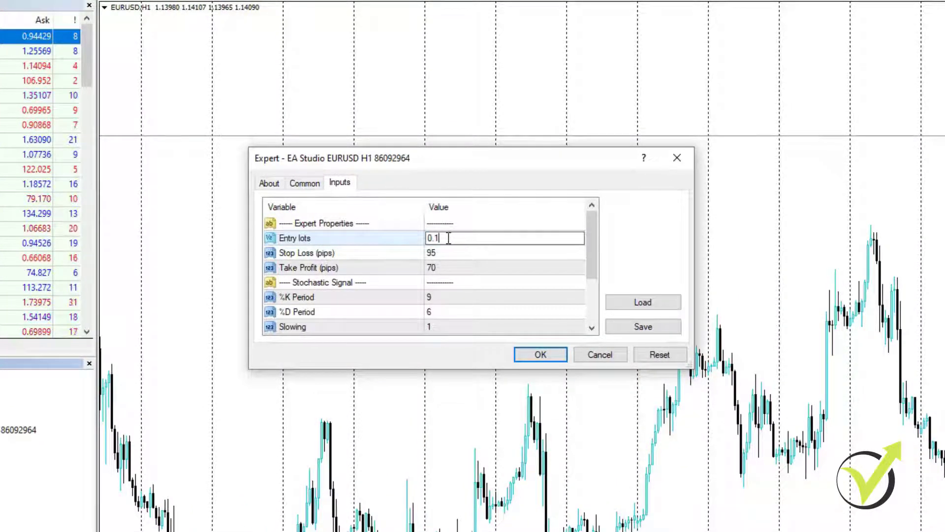
pyautogui.press('BackSpace')
pyautogui.write('5')
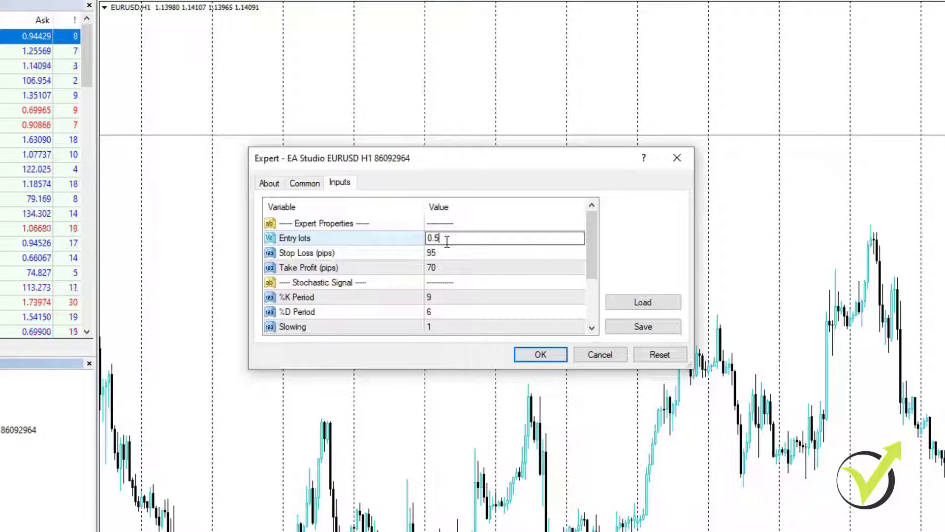
pyautogui.moveTo(440, 238); pyautogui.dragTo(437, 238)
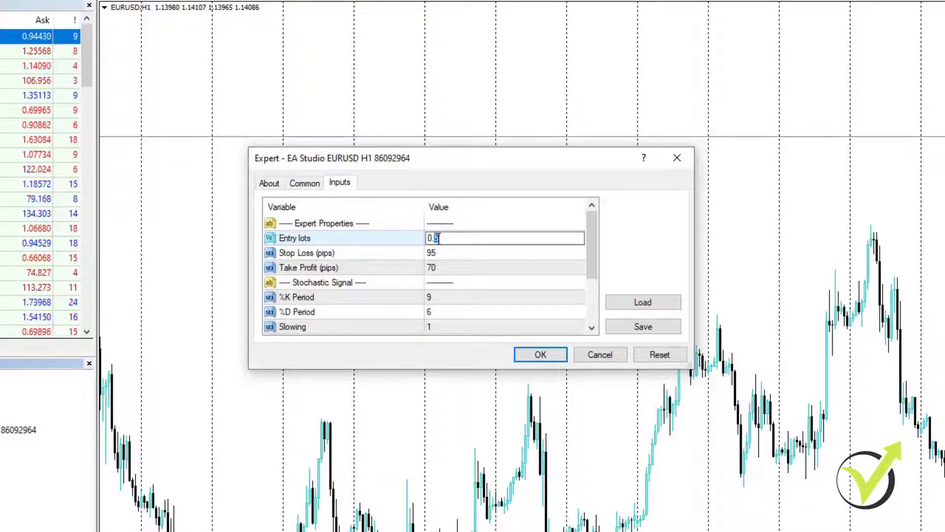
pyautogui.moveTo(592, 253); pyautogui.dragTo(585, 318)
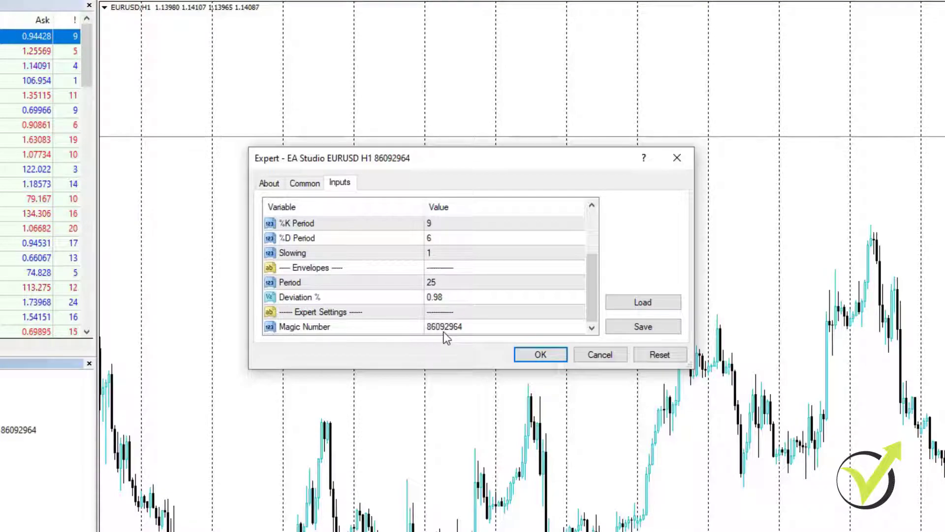
pyautogui.click(540, 353)
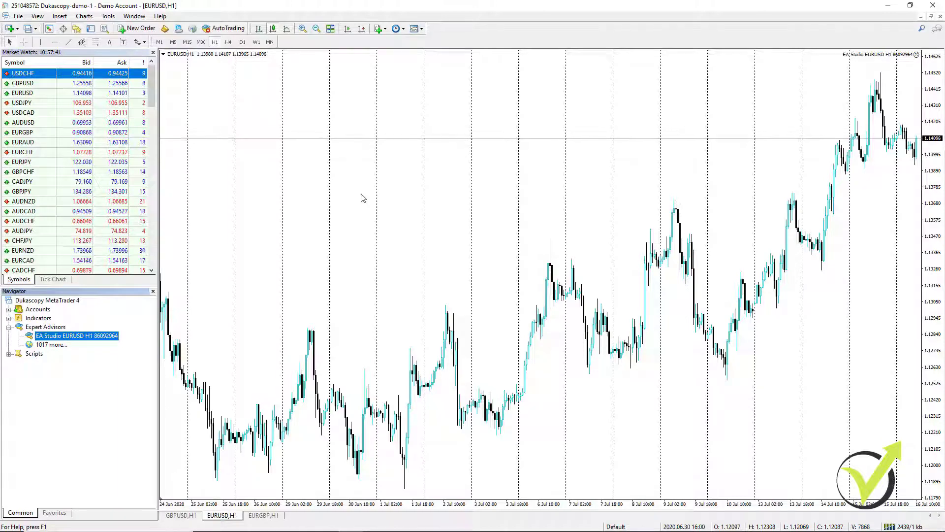
# Backtest the attached expert on EURUSD H1 in the Strategy Tester using the Open prices only model
pyautogui.rightClick(363, 192)
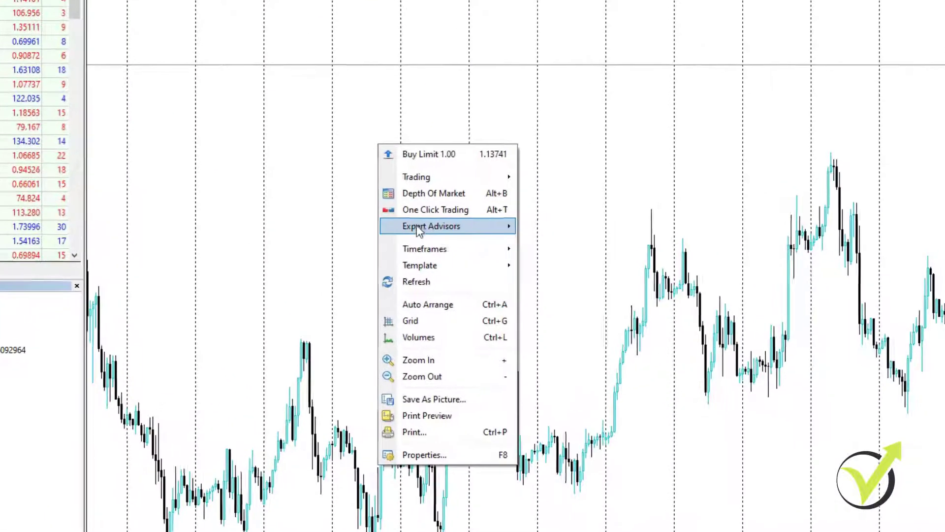
pyautogui.moveTo(416, 225)
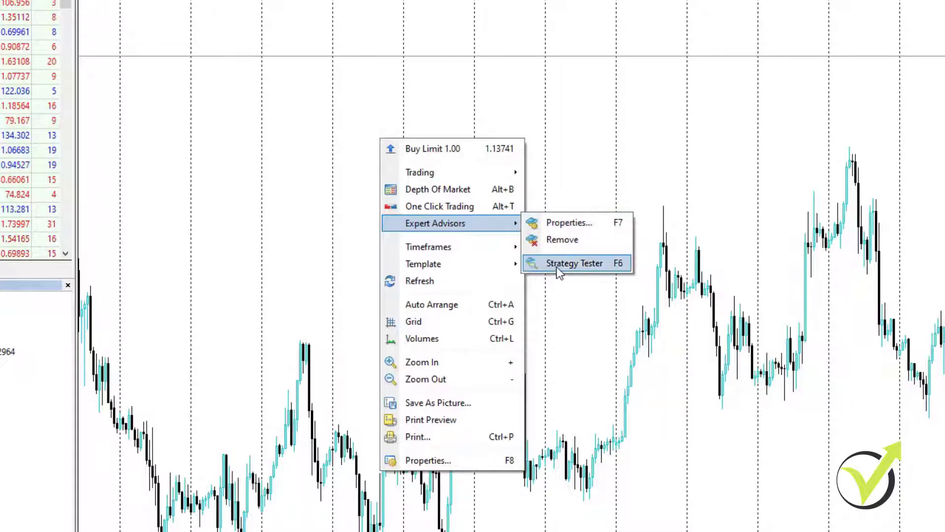
pyautogui.click(556, 267)
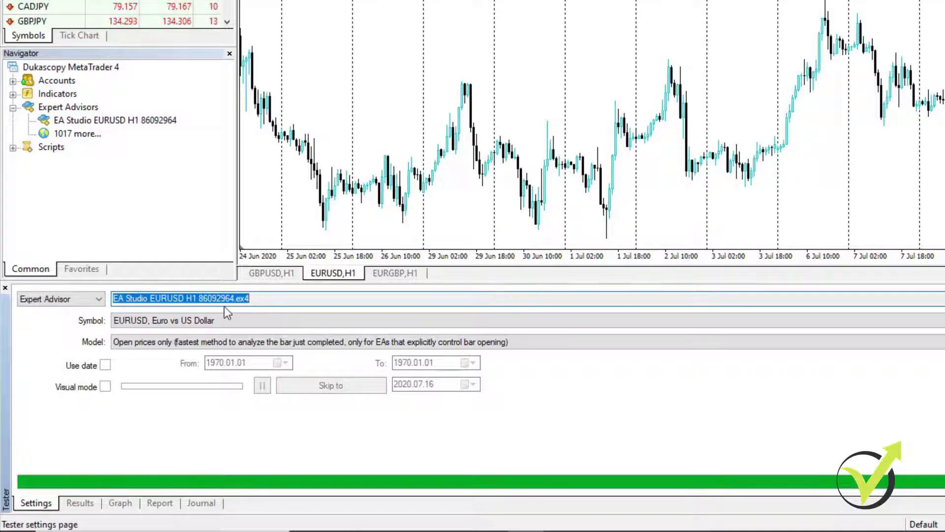
pyautogui.click(141, 342)
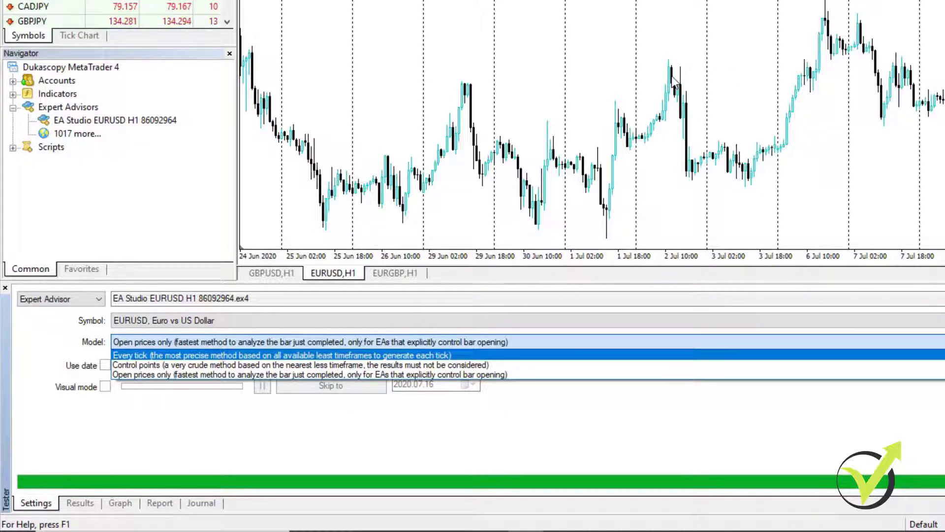
pyautogui.click(131, 375)
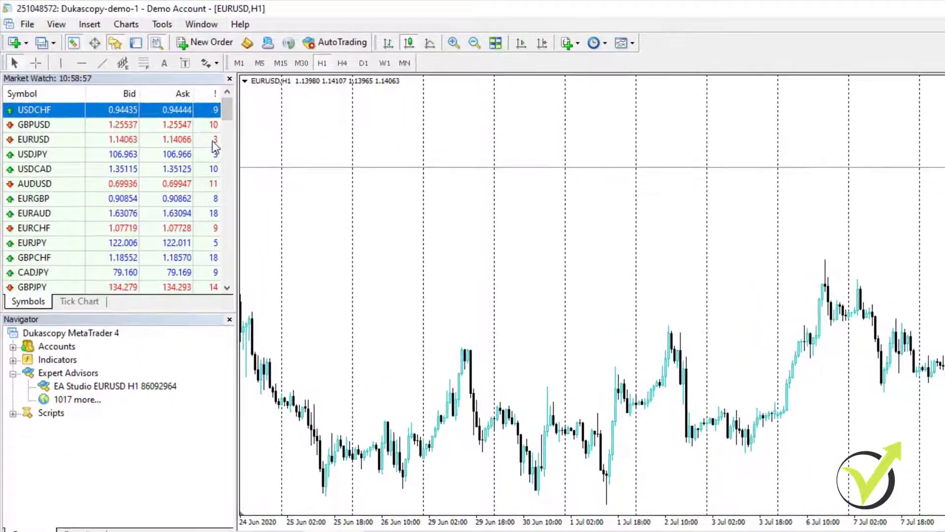
pyautogui.moveTo(191, 130)
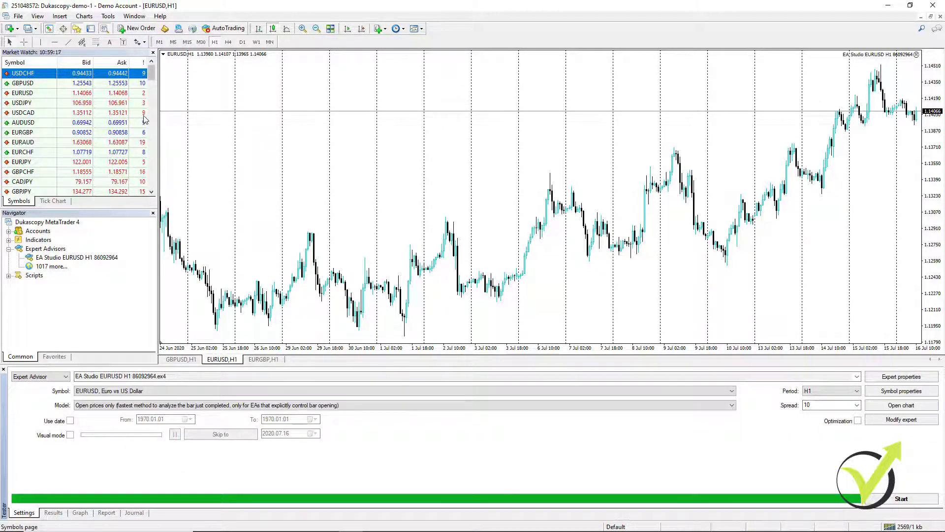
pyautogui.moveTo(137, 99)
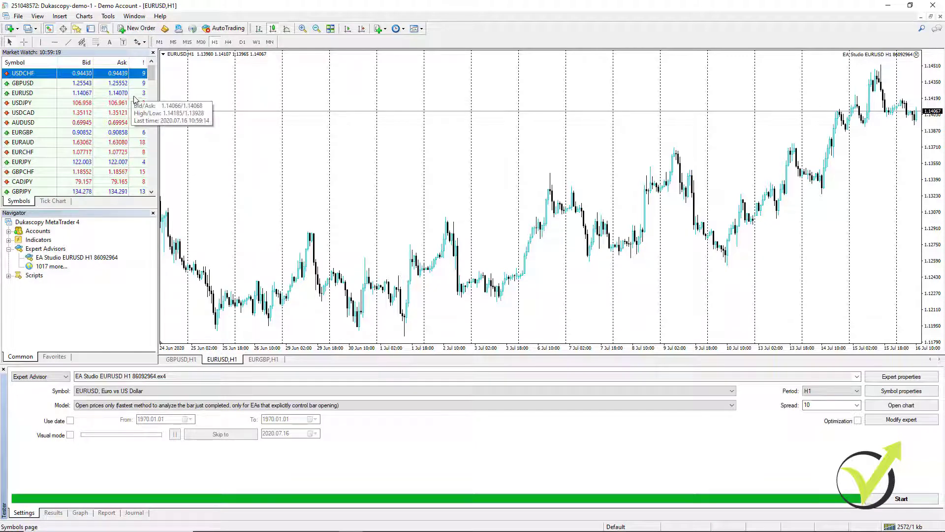
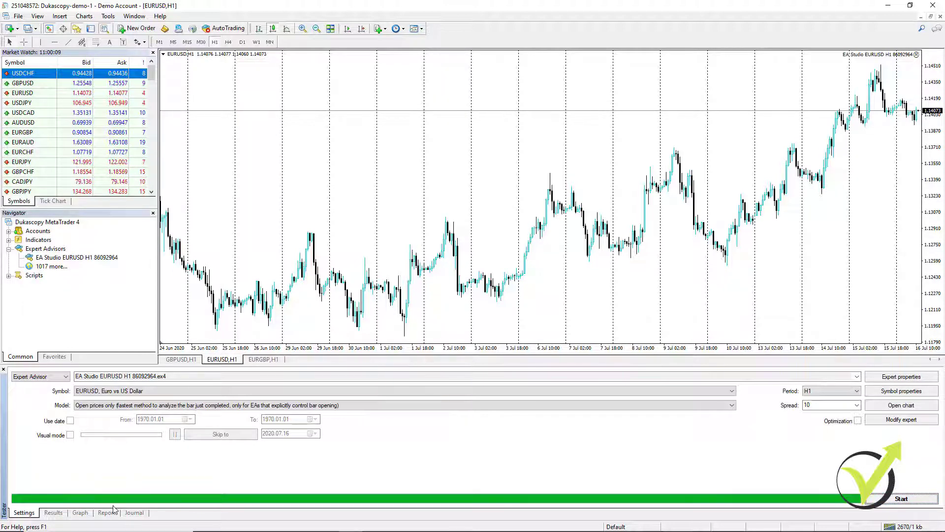
# Review the backtest's journal, compare its balance graph with EA Studio's balance chart, and examine the final trades in the tester's results
pyautogui.click(134, 513)
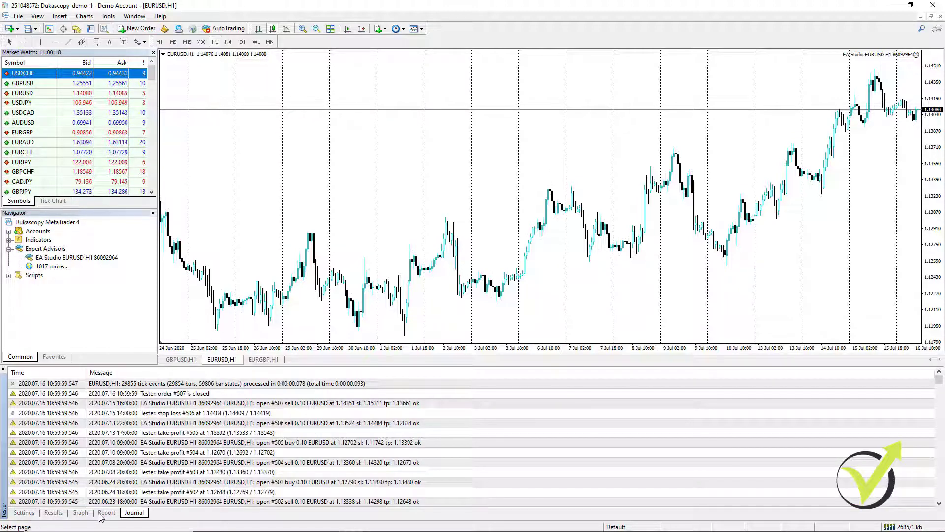
pyautogui.click(78, 513)
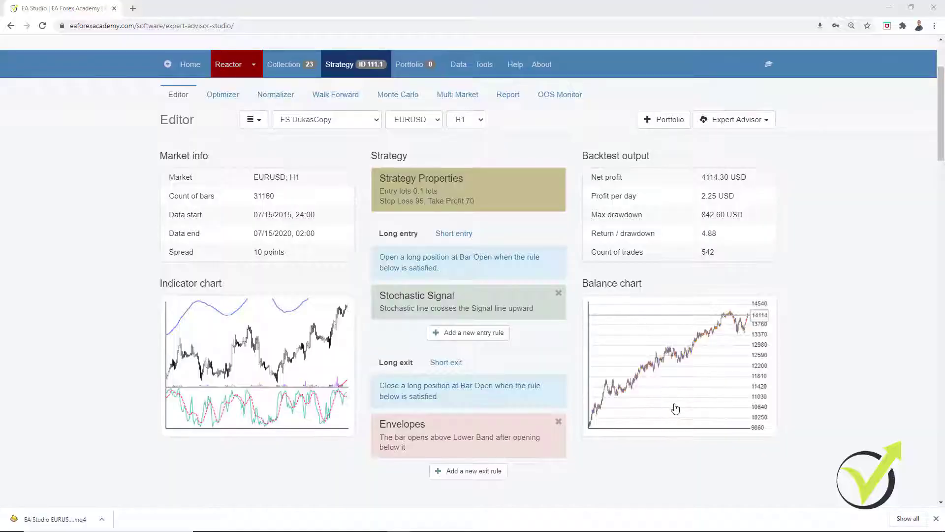
pyautogui.click(666, 376)
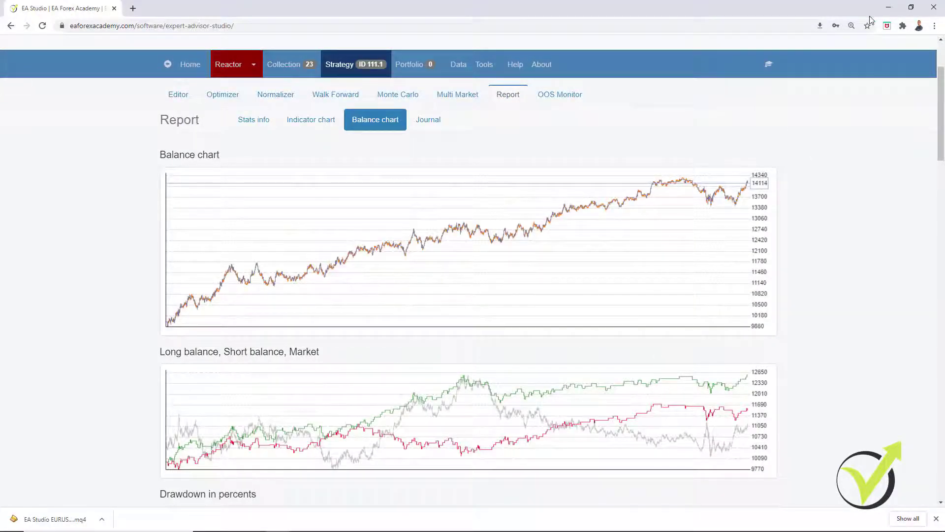
pyautogui.click(886, 7)
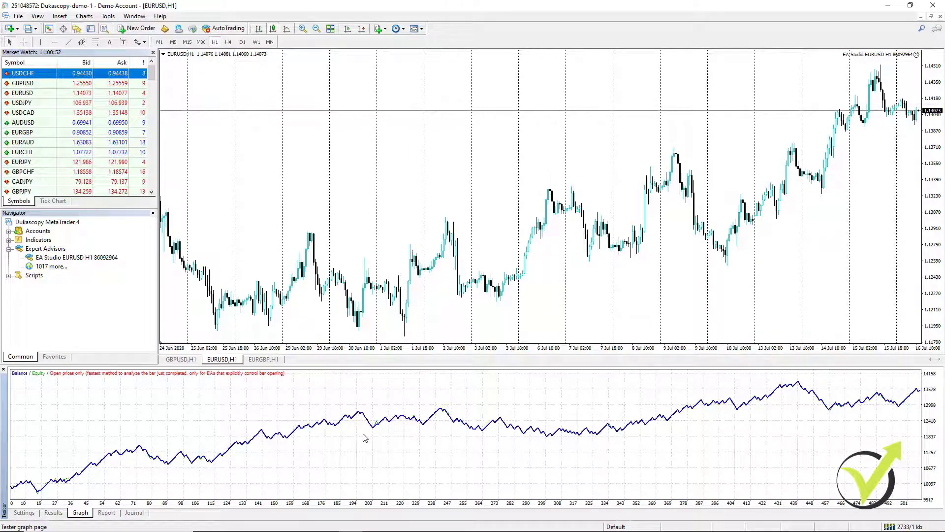
pyautogui.click(54, 513)
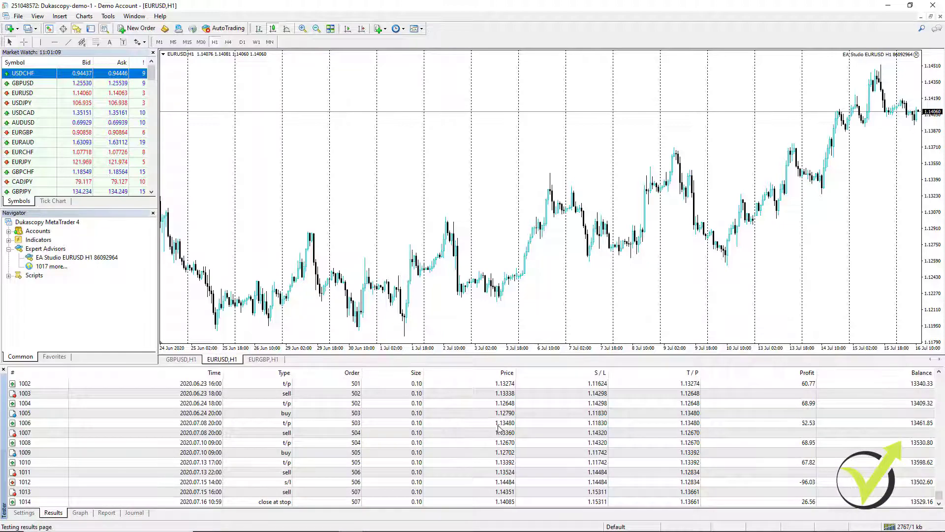
pyautogui.moveTo(935, 498)
pyautogui.mouseDown()
pyautogui.moveTo(940, 420)
pyautogui.moveTo(941, 502)
pyautogui.mouseUp()
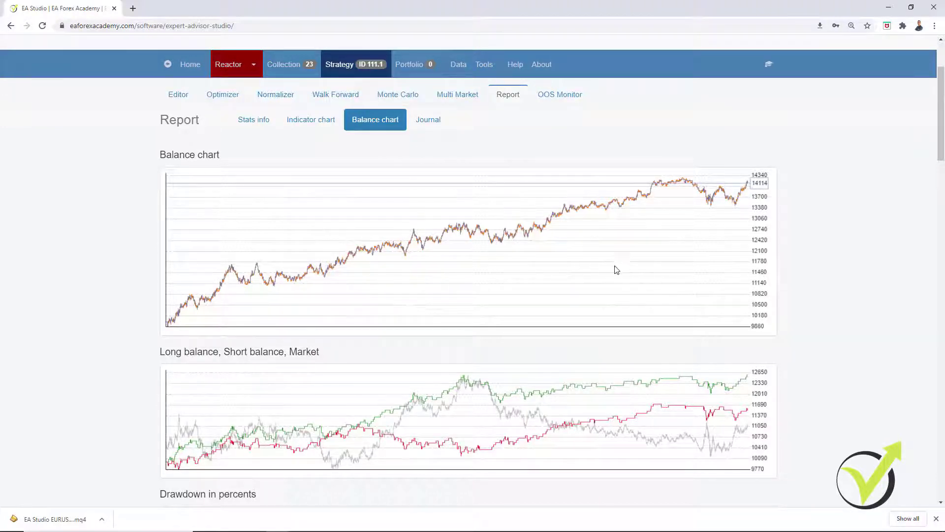
# Switch to EA Studio, check the strategy's data range in the editor and open the Data Horizon settings
pyautogui.click(177, 98)
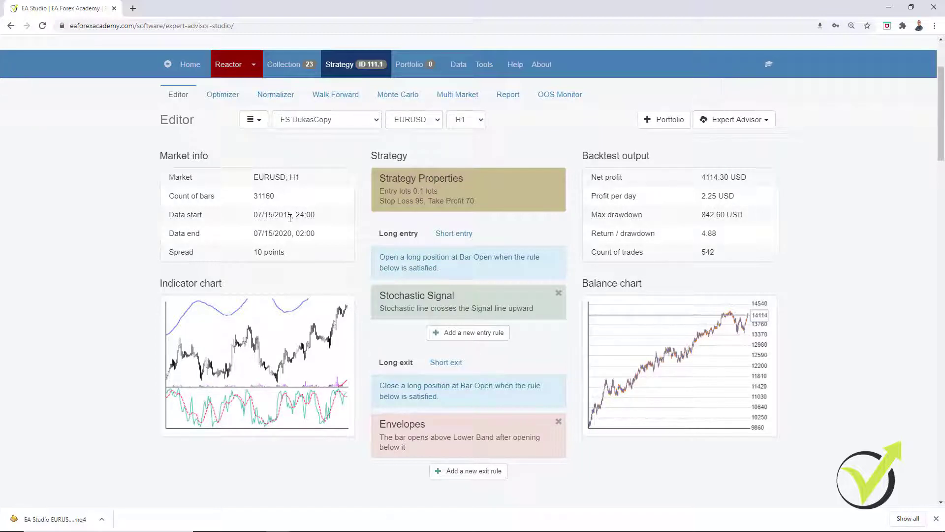
pyautogui.click(459, 64)
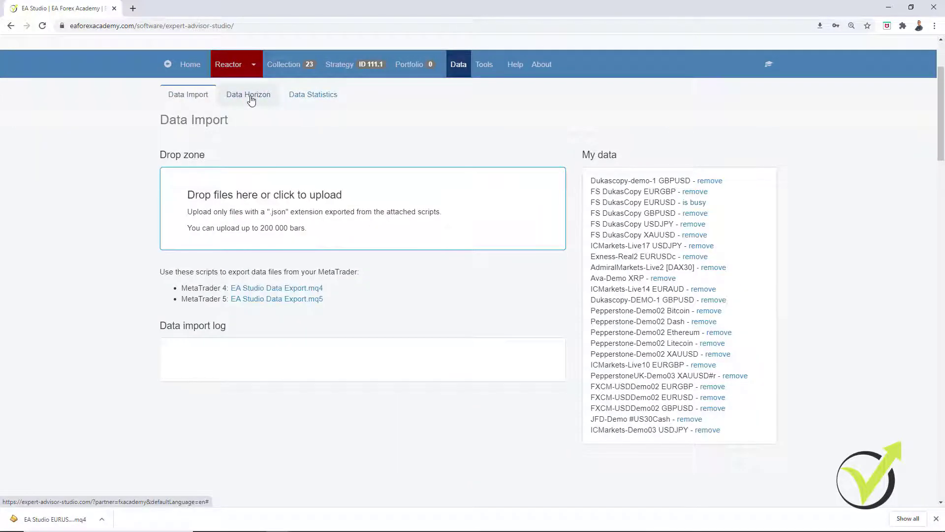
pyautogui.click(251, 99)
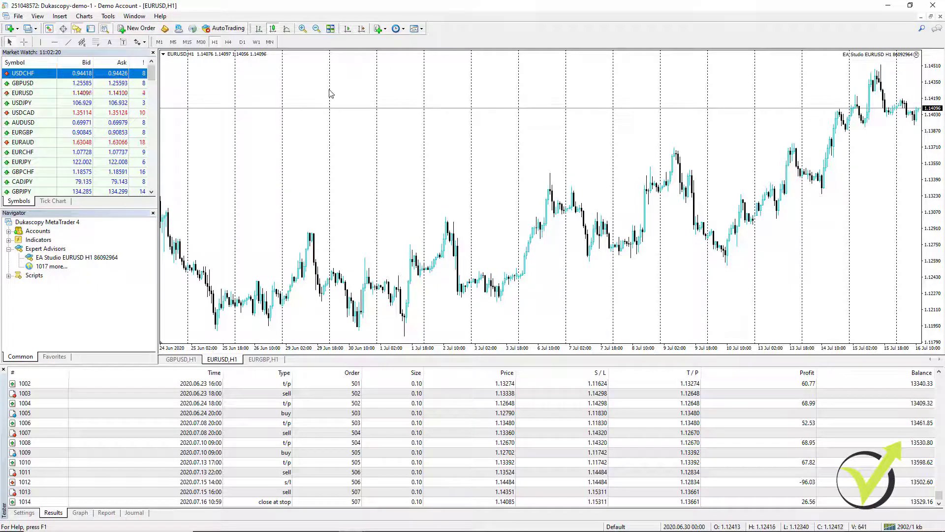
# Go to the earliest bars on the EURUSD H1 chart, and set EA Studio's start date limit to 10/09/2015 before returning to the strategy
pyautogui.press('Home')
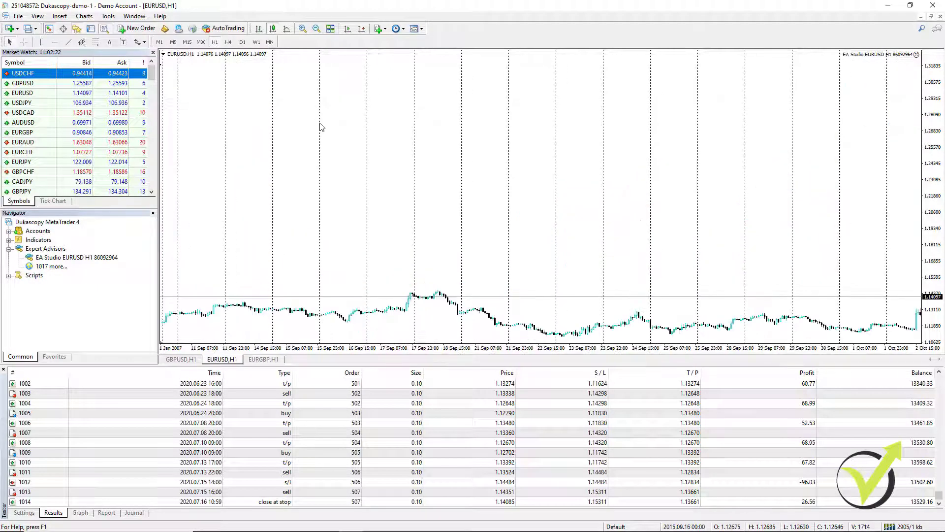
pyautogui.click(24, 42)
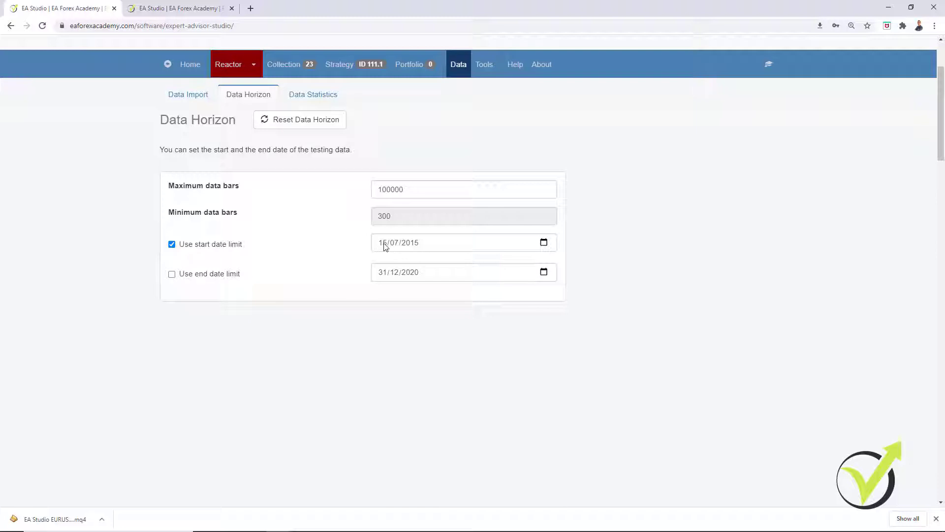
pyautogui.click(383, 242)
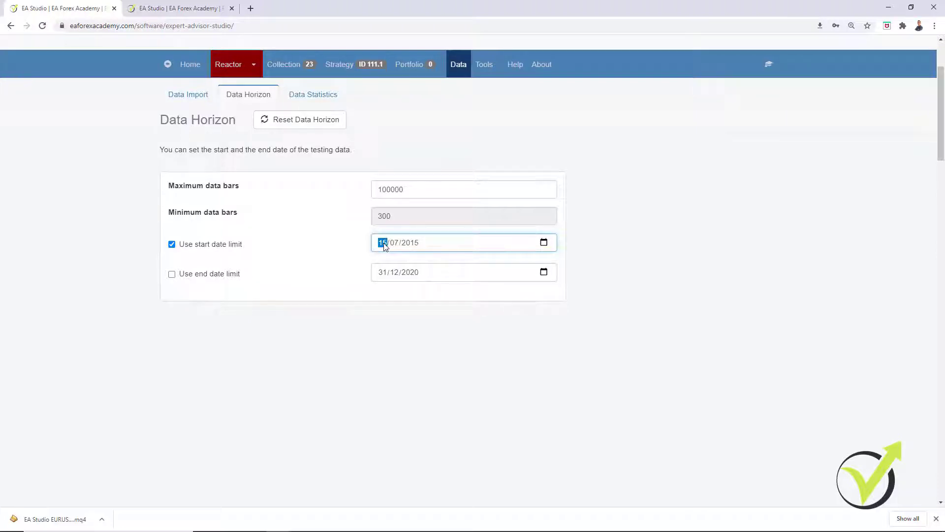
pyautogui.write('10/09')
pyautogui.click(337, 72)
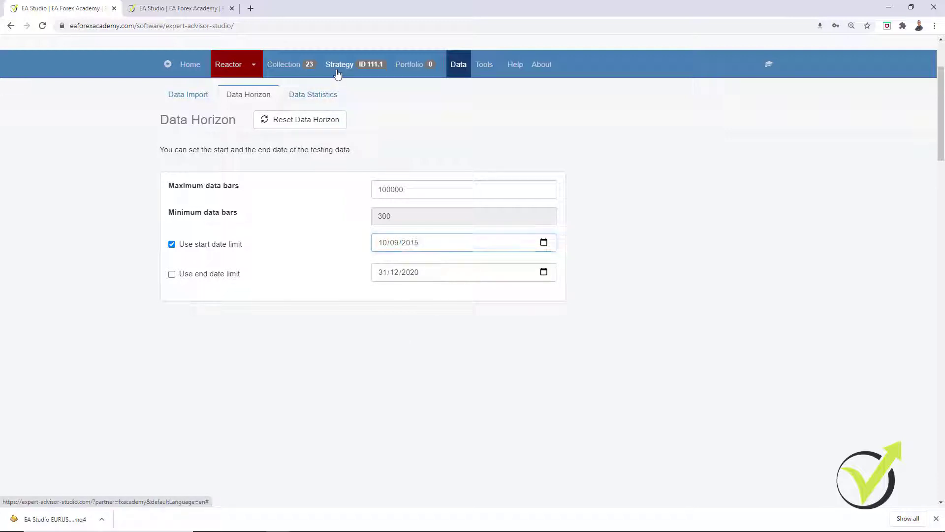
# Switch to MetaTrader 4 and examine the EURUSD H1 price bars from September into October 2015
pyautogui.hotkey('ctrl', 'Tab')
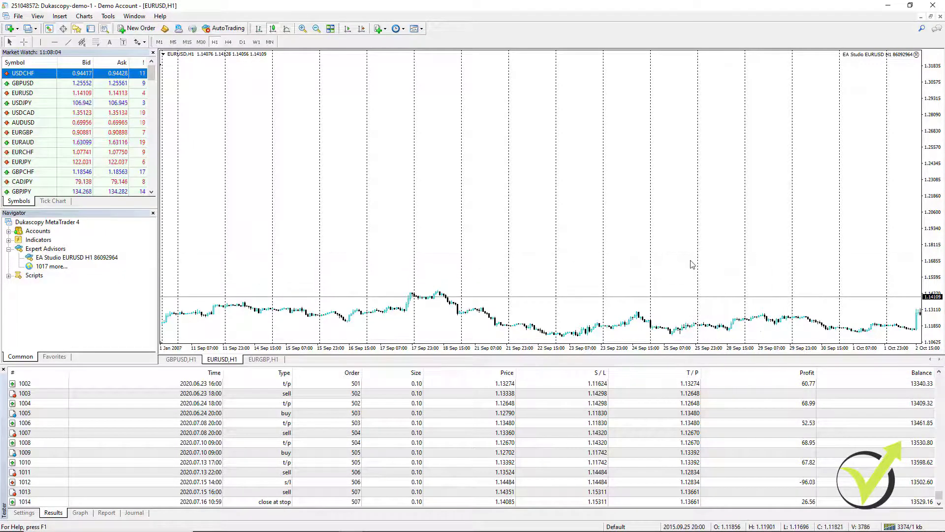
pyautogui.scroll(-5, 693, 261)
pyautogui.scroll(-3, 595, 274)
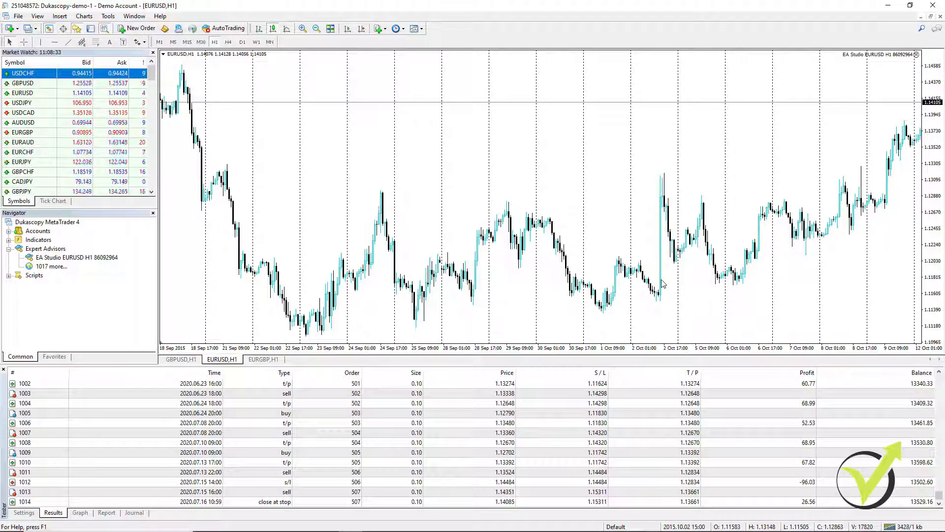
pyautogui.scroll(-5, 682, 251)
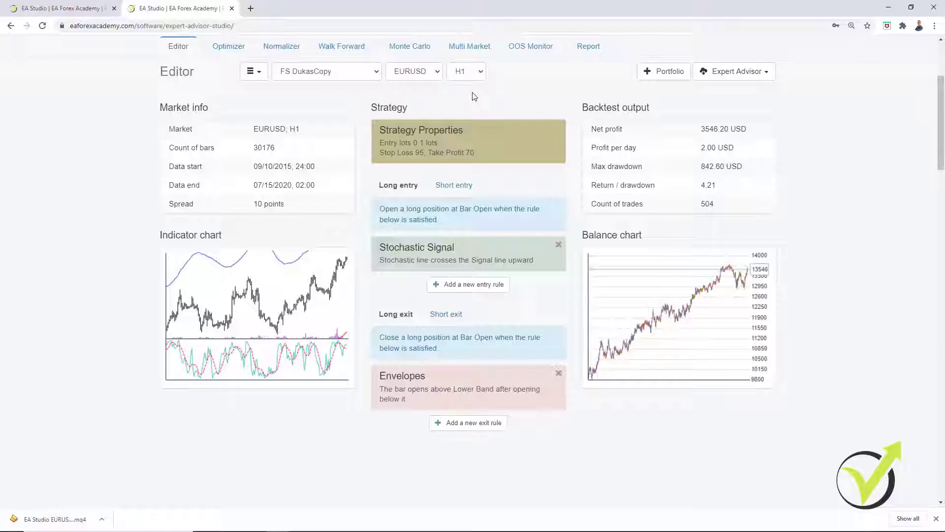
# Open the strategy report's journal in EA Studio and go from the first trades to the last page, 34
pyautogui.click(586, 47)
pyautogui.scroll(-4, 513, 338)
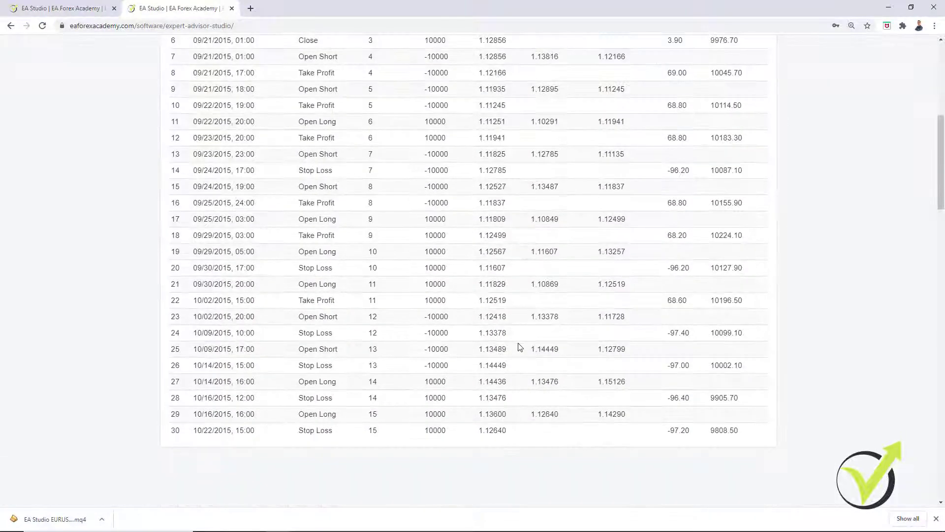
pyautogui.scroll(4, 522, 350)
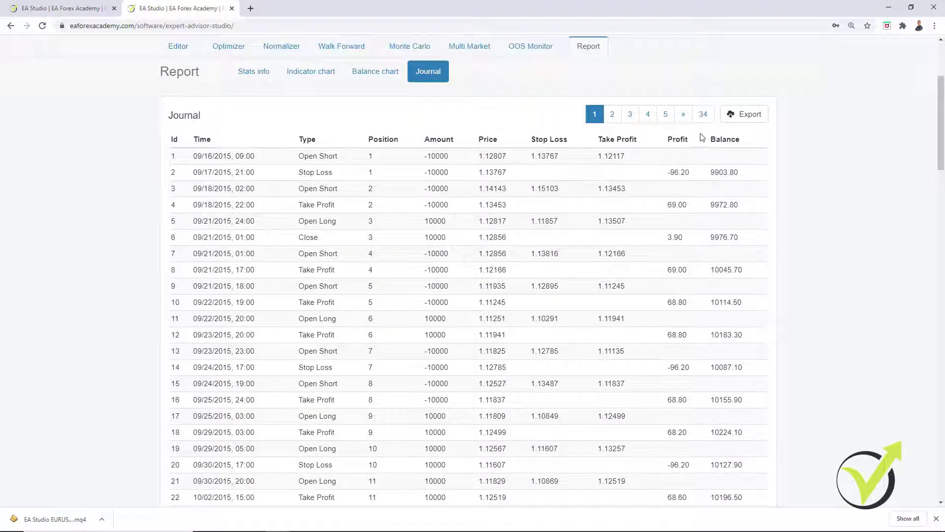
pyautogui.click(705, 117)
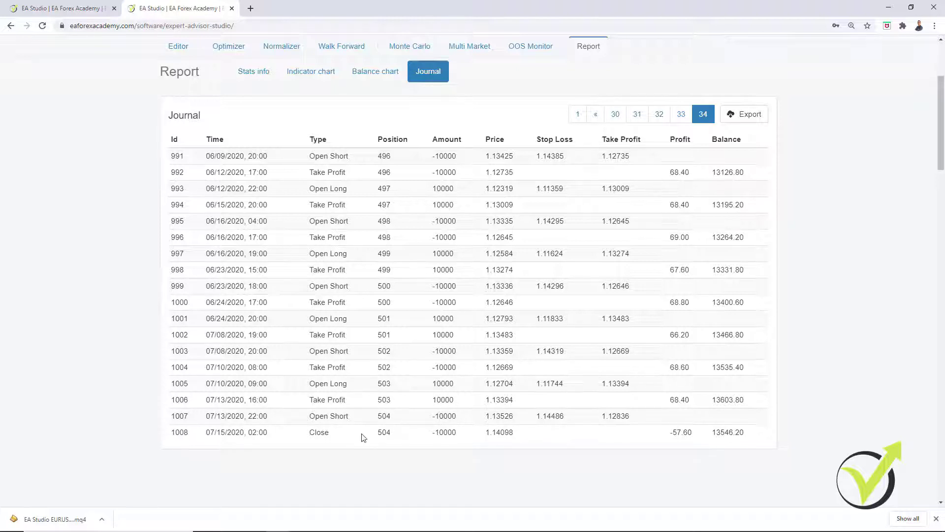
# Bring up MetaTrader 4 as a reduced window and place it below the final trades of EA Studio's journal
pyautogui.moveTo(930, 139); pyautogui.dragTo(934, 190)
pyautogui.hotkey('alt', 'Tab')
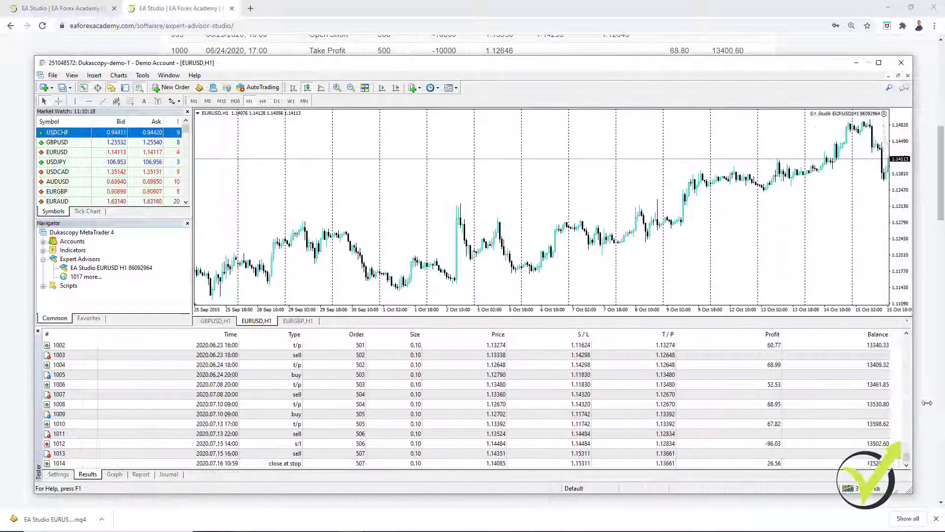
pyautogui.moveTo(555, 58); pyautogui.dragTo(612, 210)
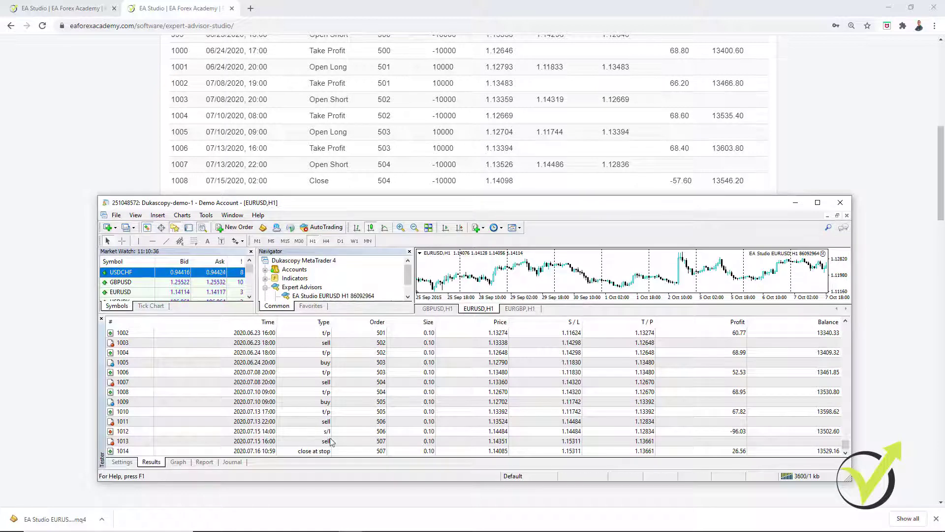
# Compare the tester's 2020.07.13 22:00 sell and 2020.07.10 09:00 buy with EA Studio's journal, and return to the full journal page
pyautogui.click(259, 422)
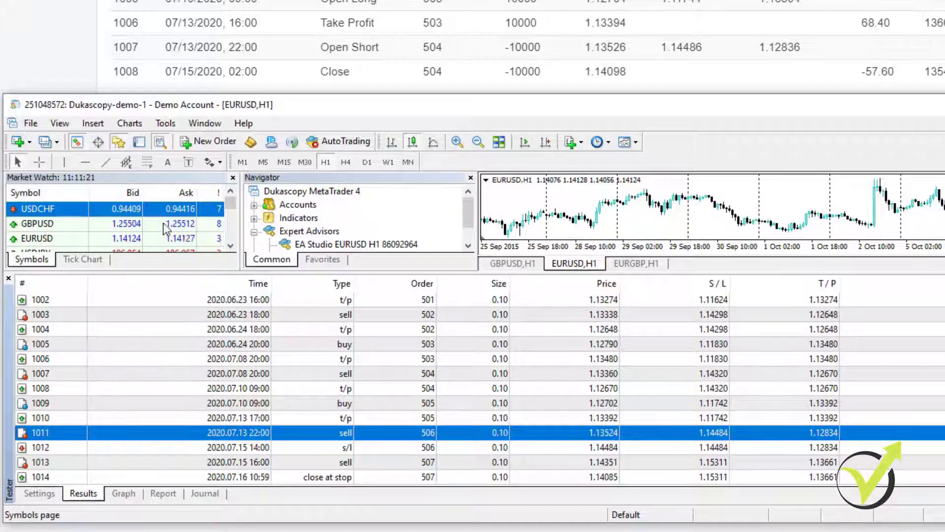
pyautogui.moveTo(170, 228)
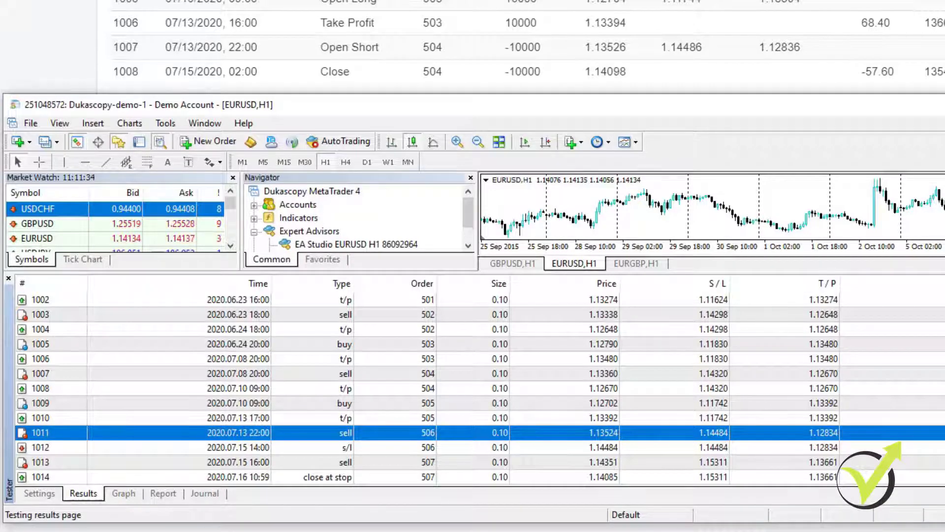
pyautogui.click(246, 403)
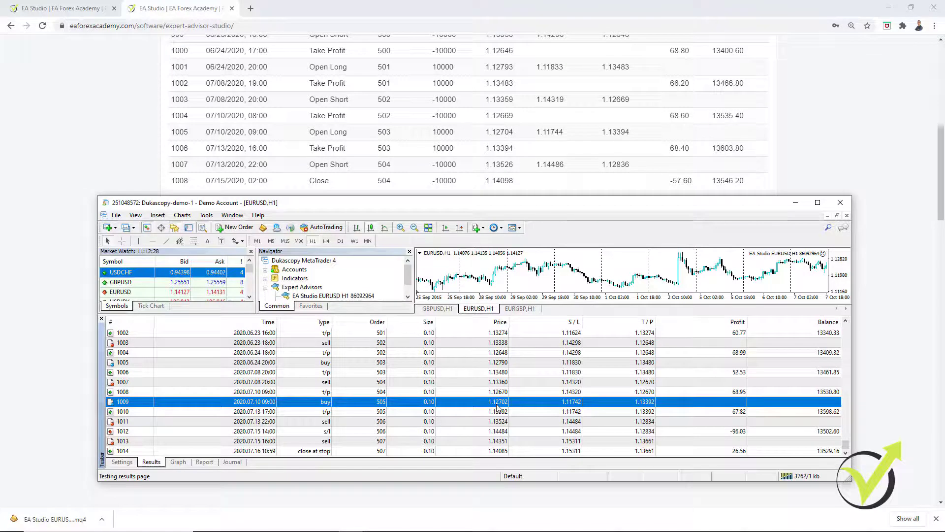
pyautogui.click(797, 187)
pyautogui.moveTo(939, 220); pyautogui.dragTo(935, 164)
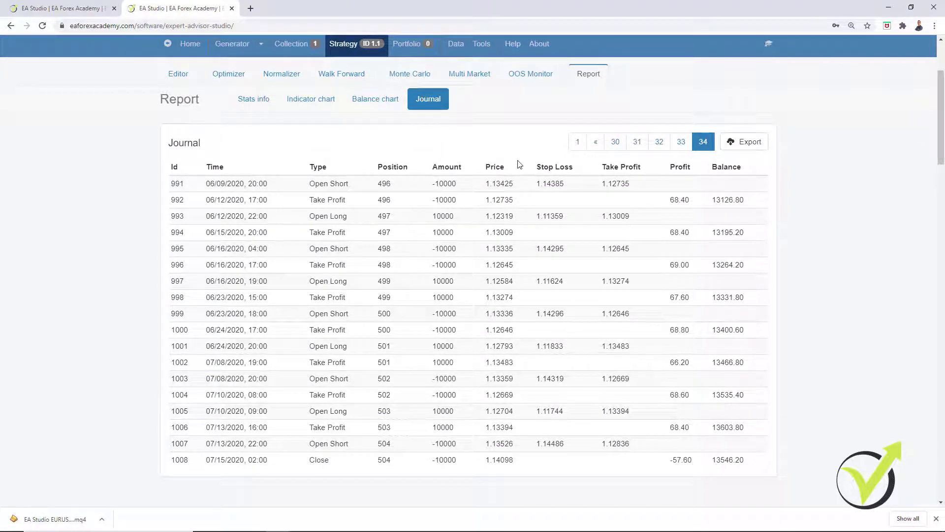
pyautogui.scroll(-1, 520, 164)
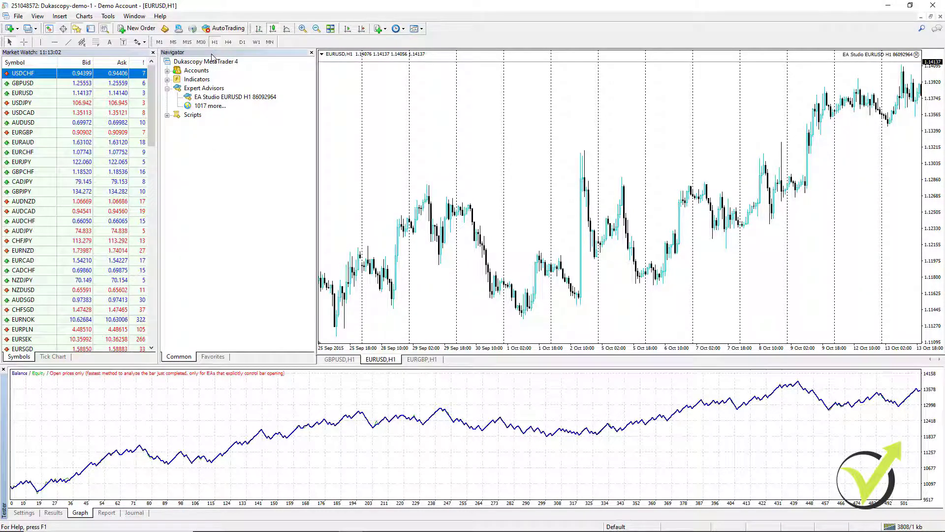
# Dock MetaTrader 4's Navigator below the Market Watch and close the Strategy Tester
pyautogui.moveTo(212, 56); pyautogui.dragTo(42, 380)
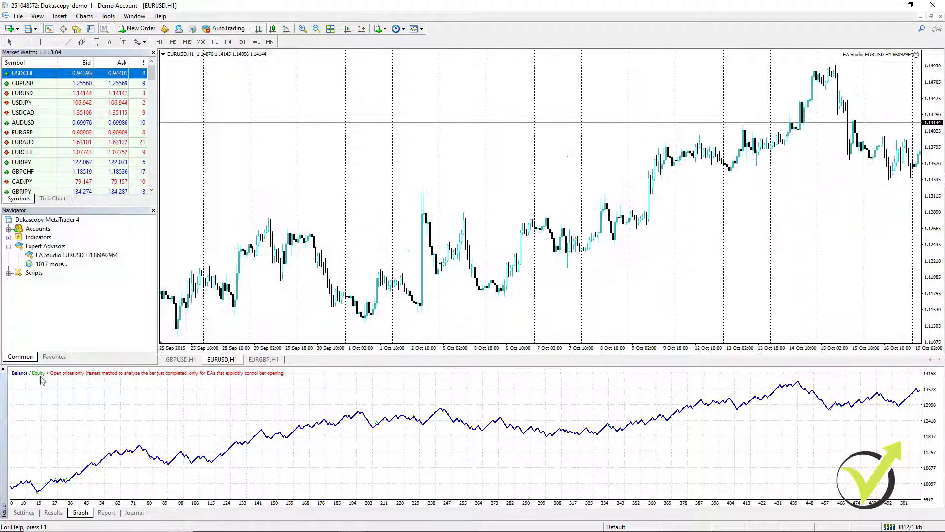
pyautogui.click(4, 370)
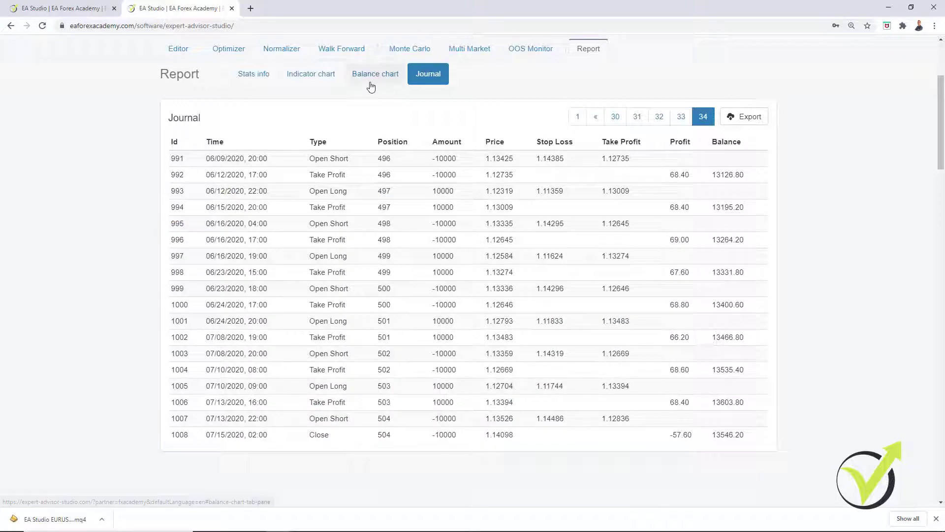
# Review the balance chart, indicator chart and backtest statistics in EA Studio's strategy report
pyautogui.click(371, 85)
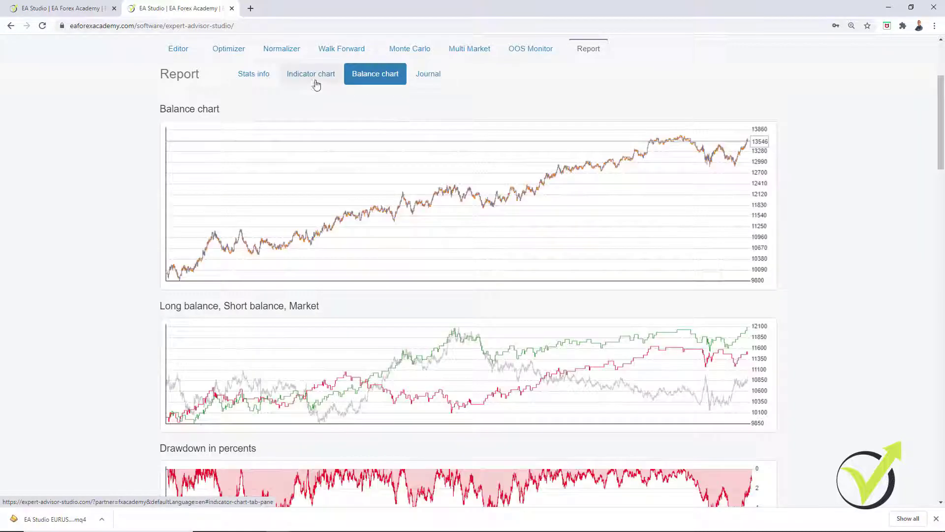
pyautogui.click(307, 75)
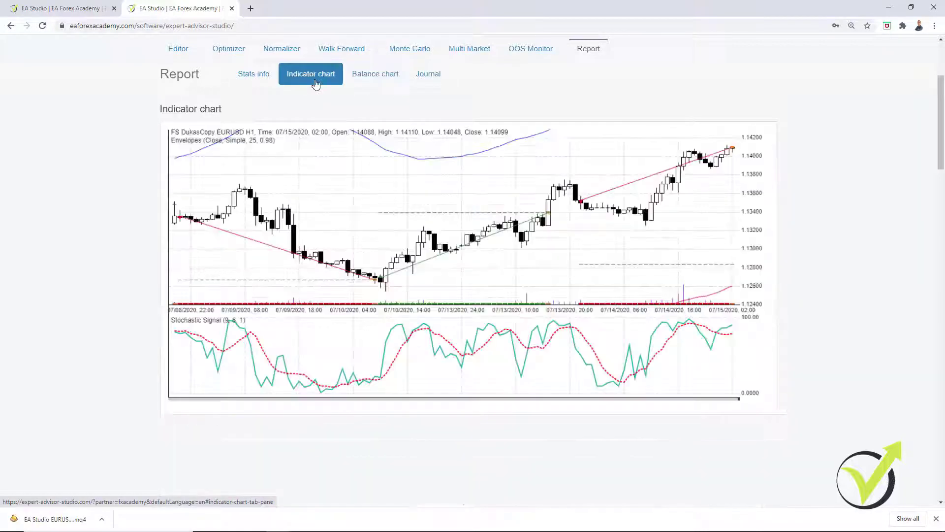
pyautogui.click(251, 74)
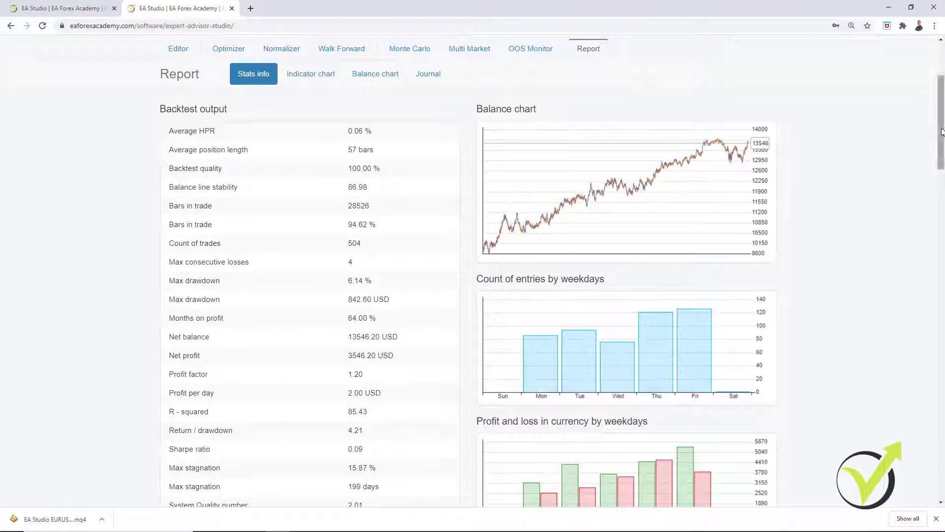
pyautogui.moveTo(942, 135); pyautogui.dragTo(941, 148)
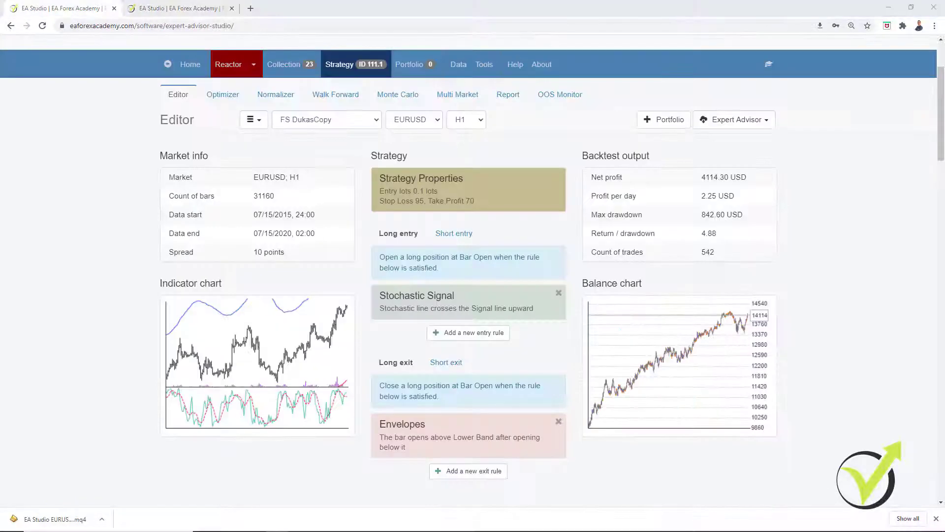